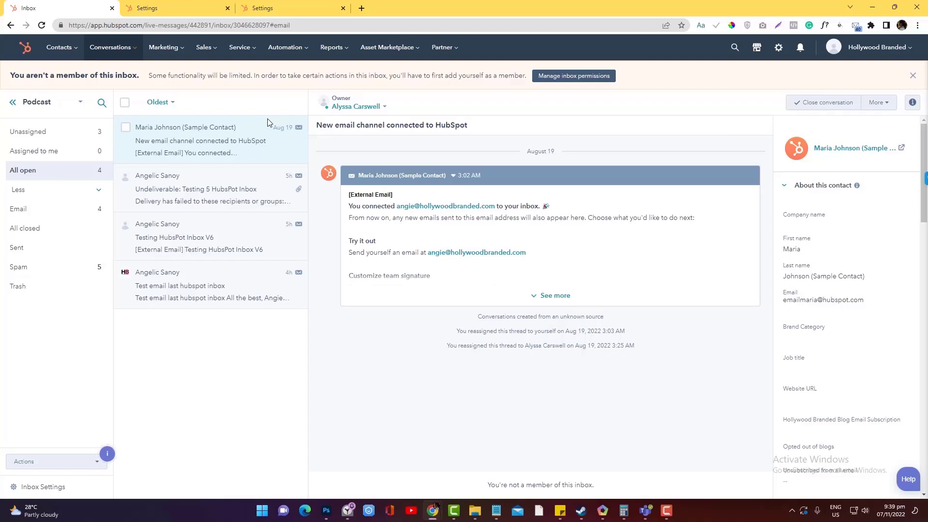
Reload the conversations inbox and keep the Podcast inbox selected.
click(115, 55)
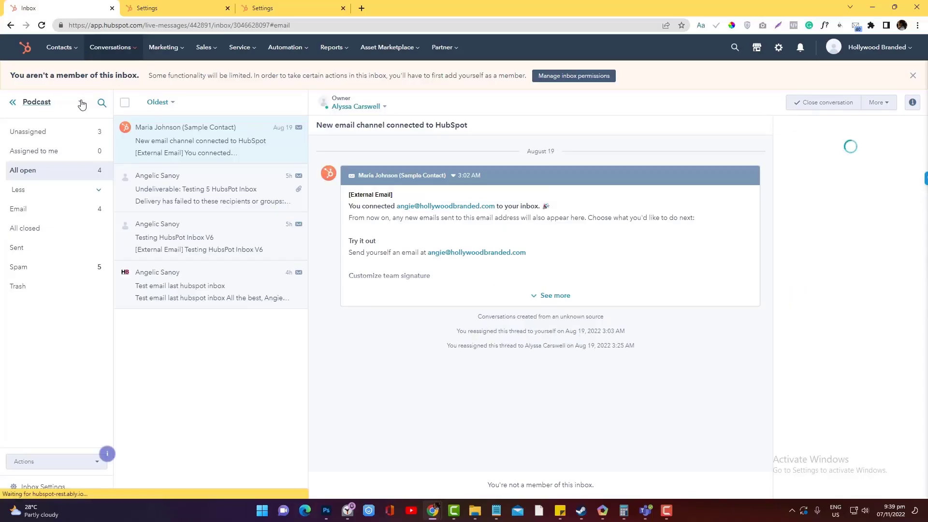
click(82, 104)
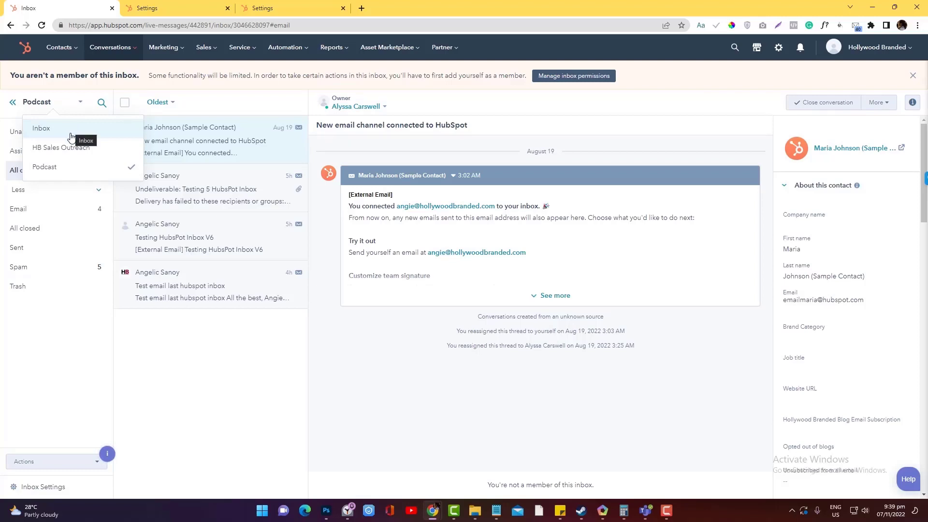
click(70, 169)
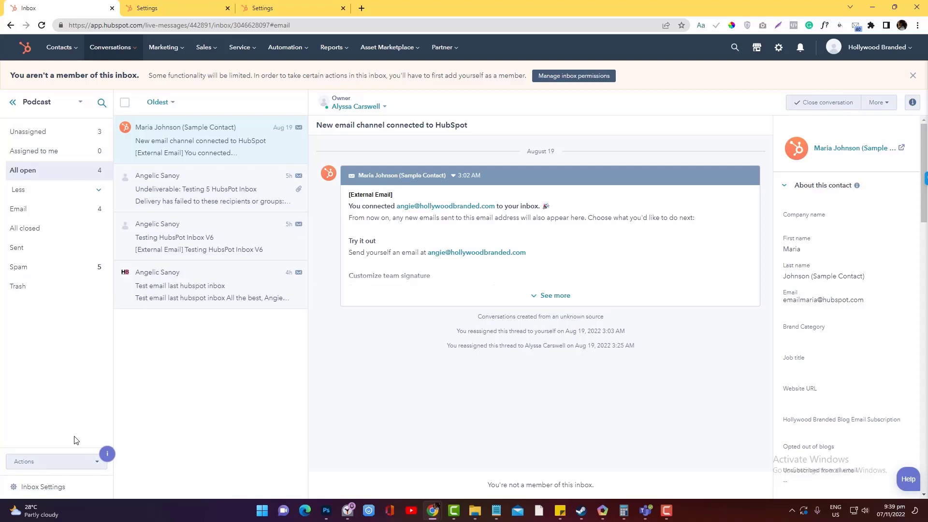
Open the Podcast inbox's settings, leaving Podcast as the current view.
click(42, 489)
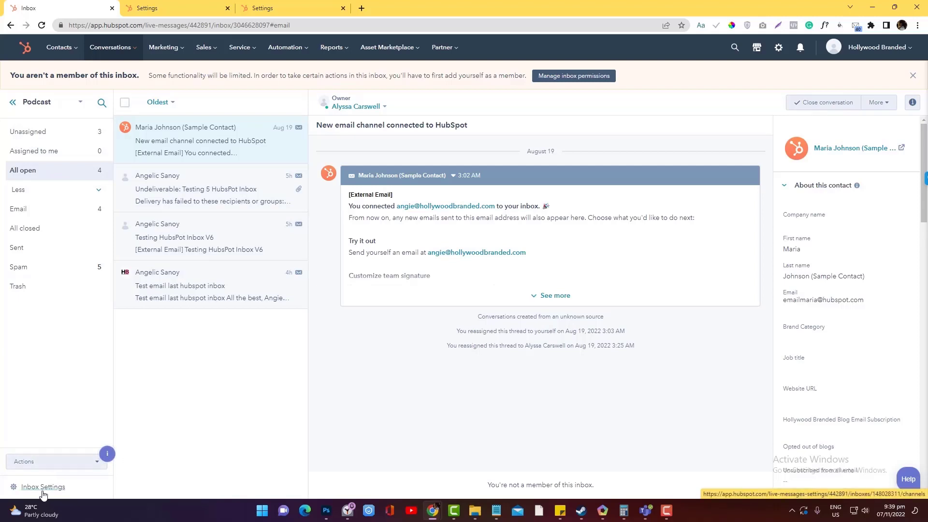
click(340, 115)
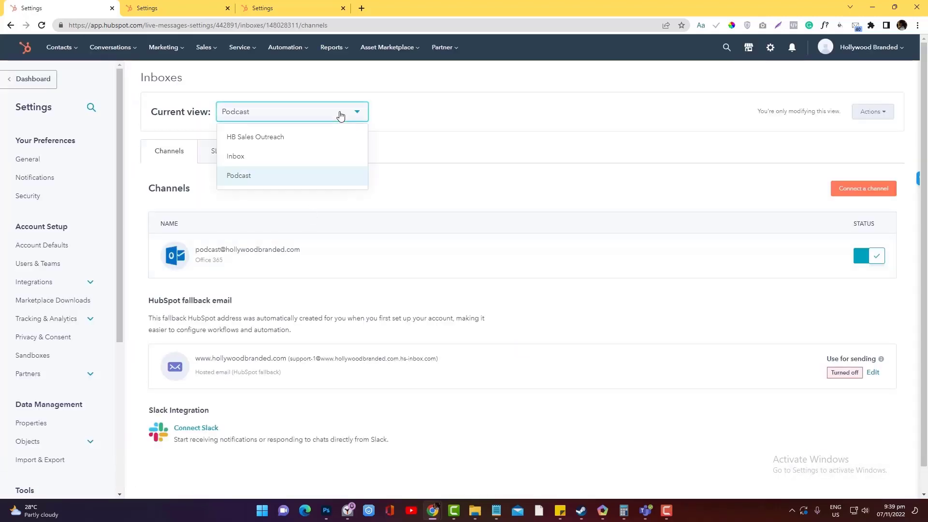
click(307, 178)
mouse_move(211, 260)
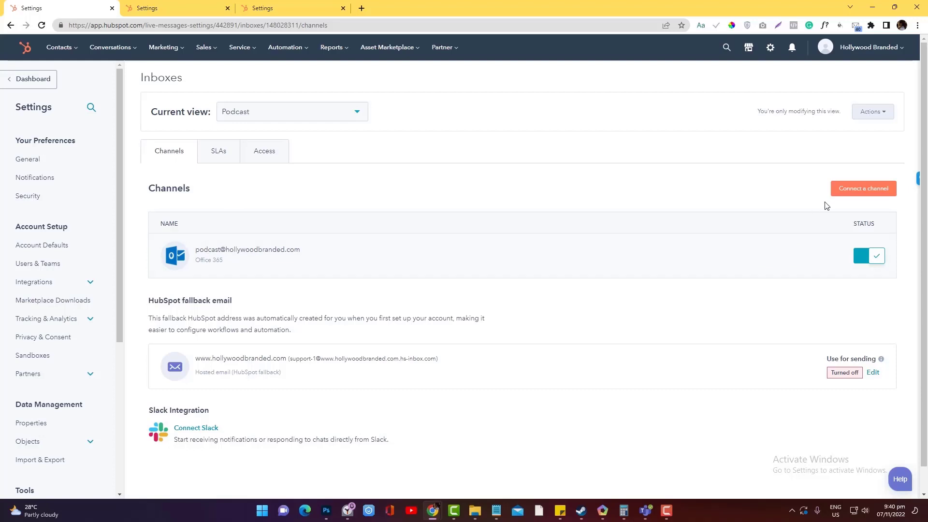
click(845, 191)
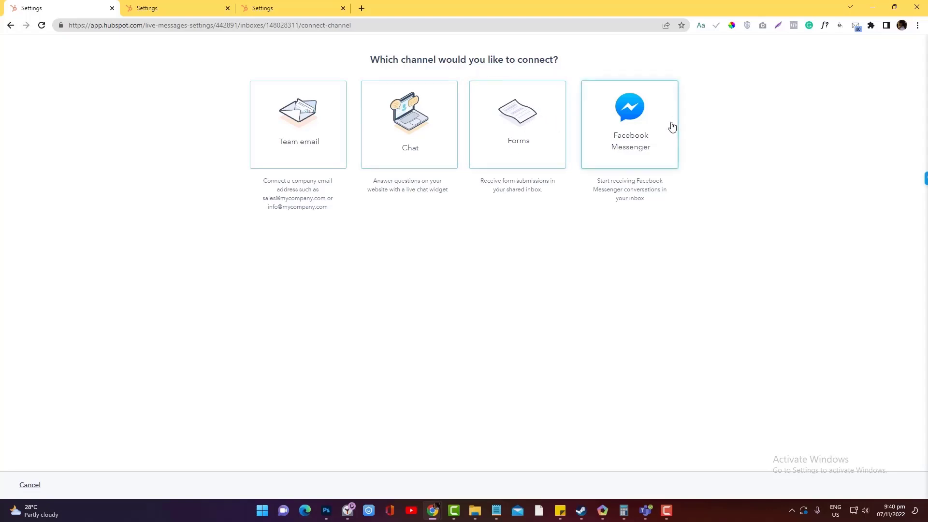
click(27, 485)
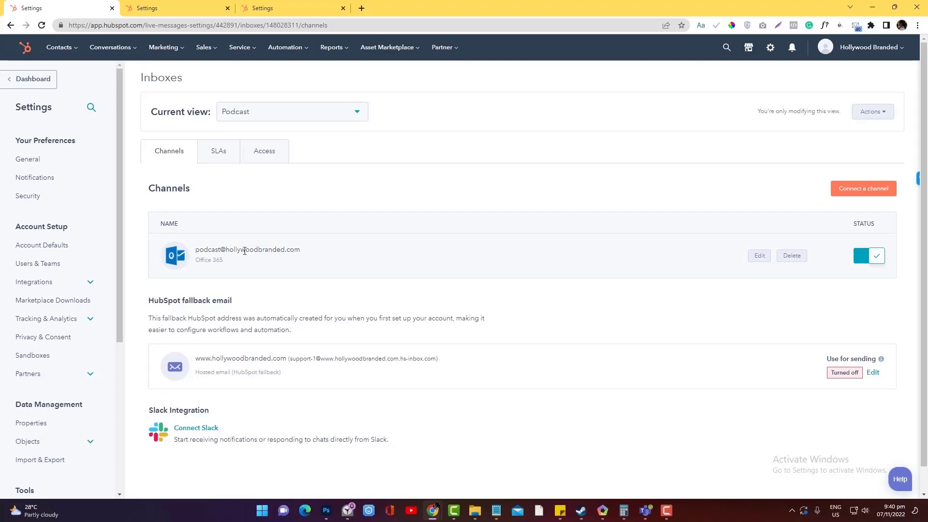
drag(195, 254, 318, 249)
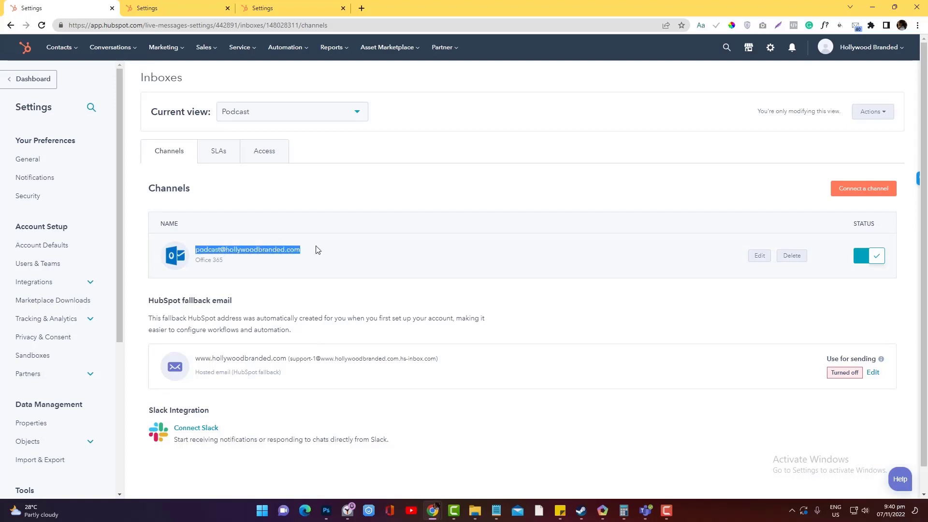
click(865, 190)
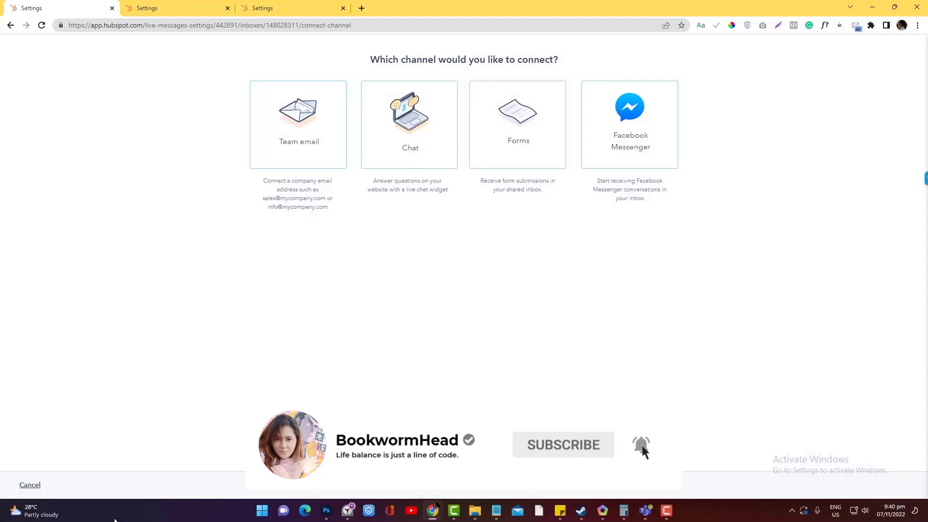
click(26, 486)
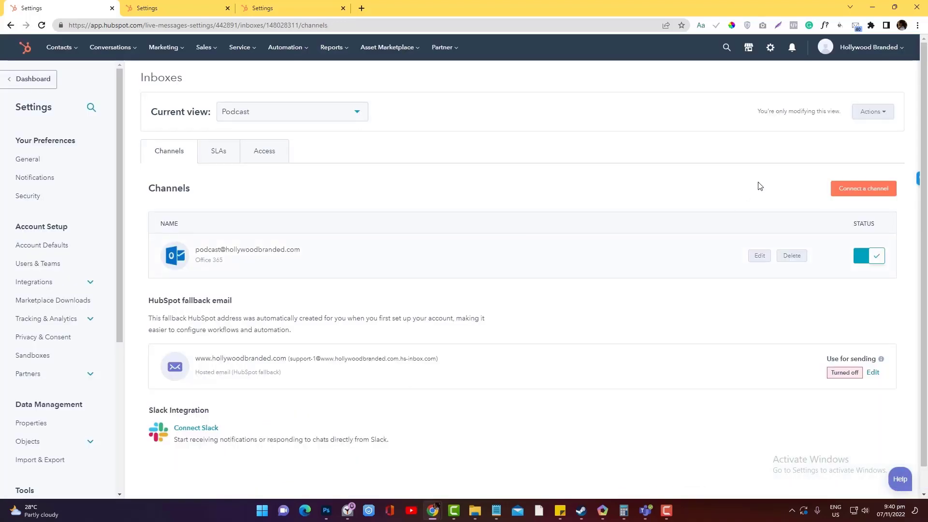
scroll(651, 273, down, 1)
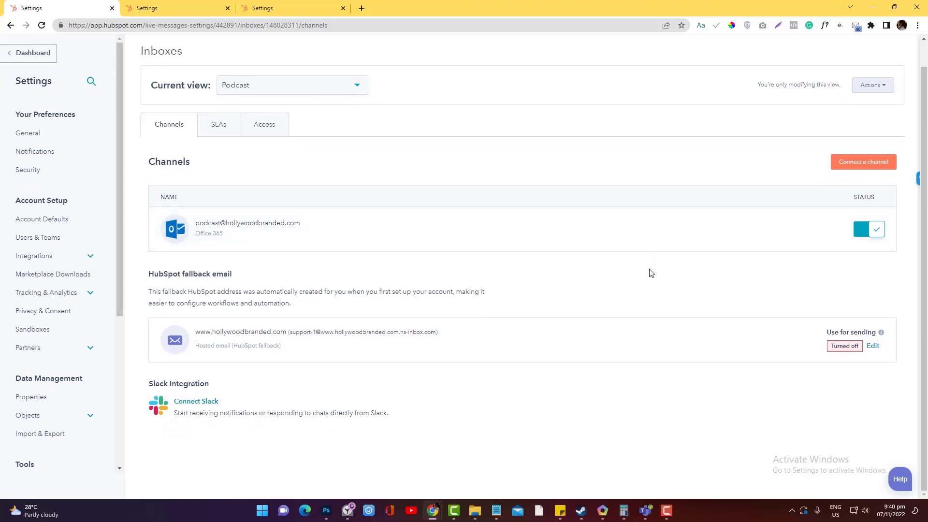
scroll(651, 273, up, 1)
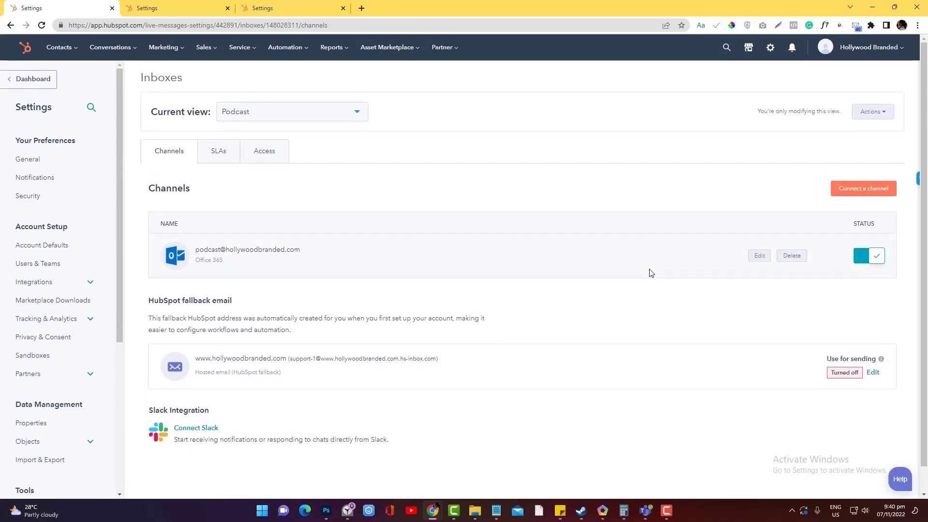
scroll(651, 273, down, 1)
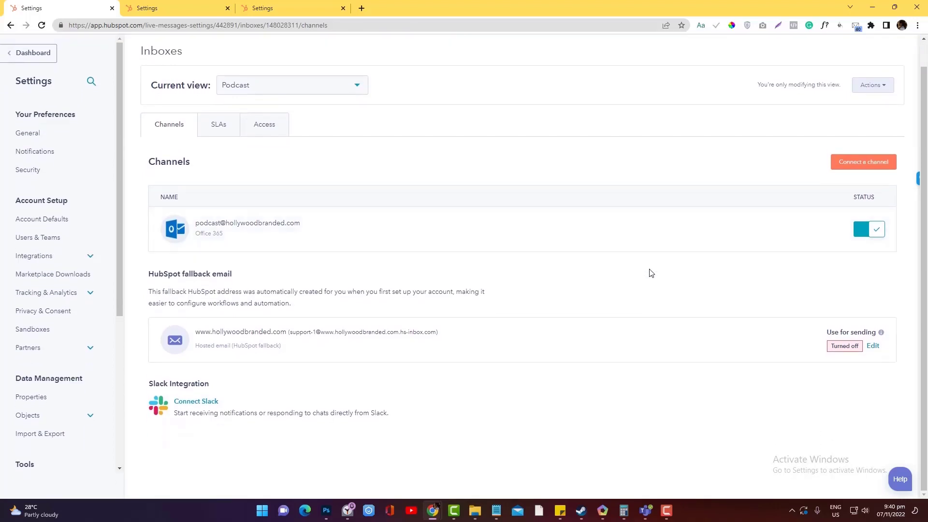
scroll(648, 271, up, 1)
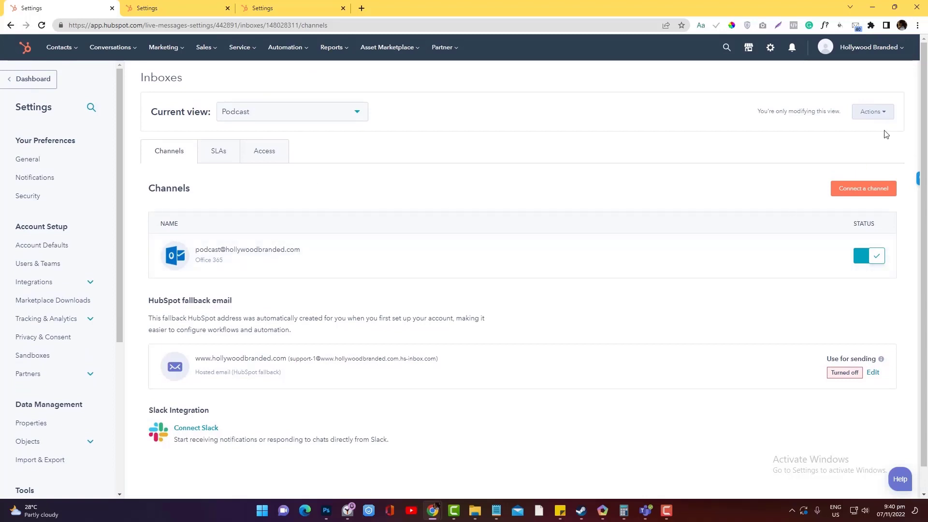
Start creating a new team inbox from the inbox Actions menu.
click(873, 112)
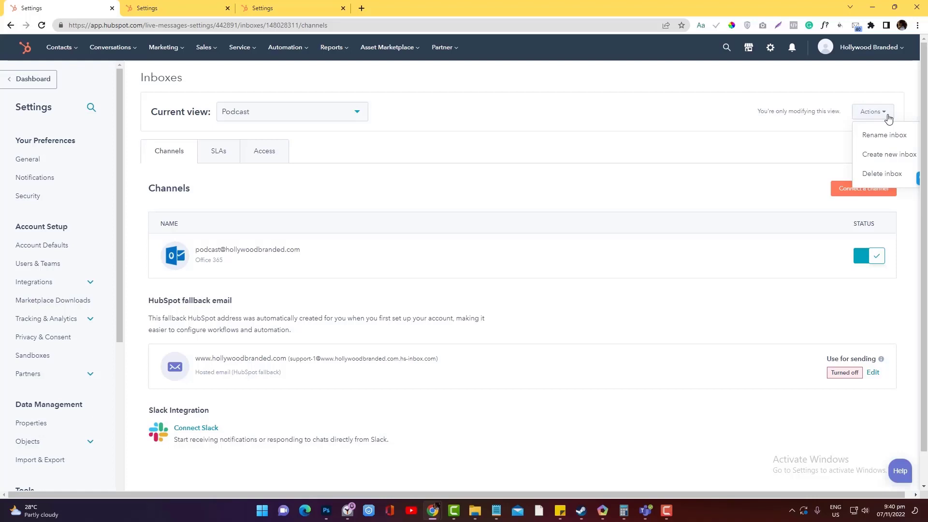
click(333, 119)
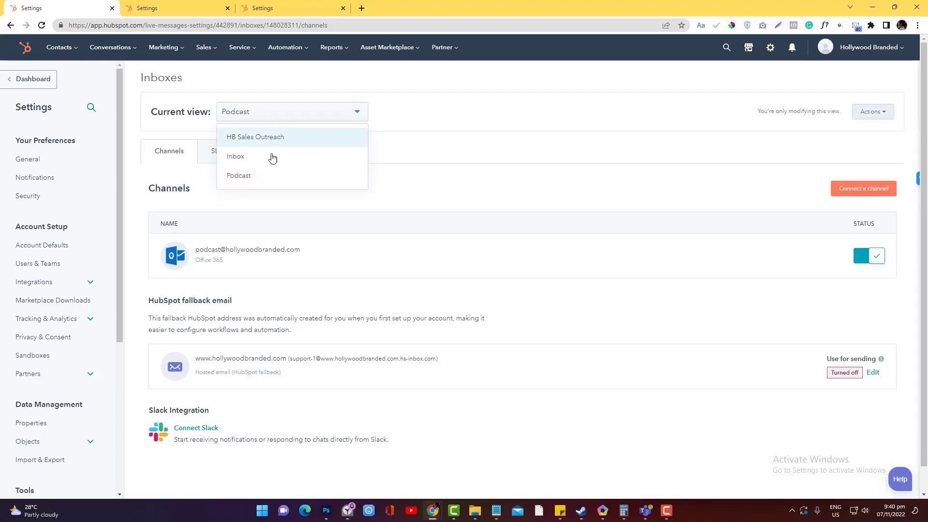
click(855, 115)
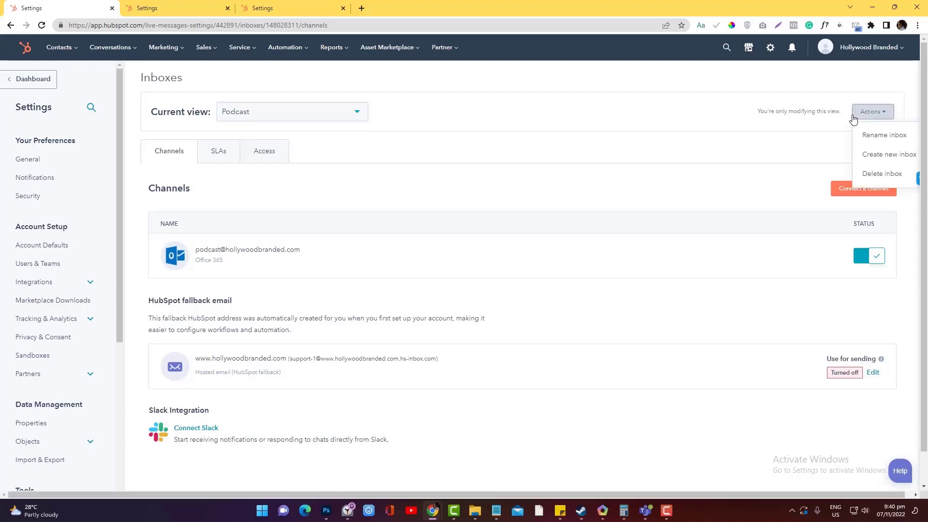
click(874, 155)
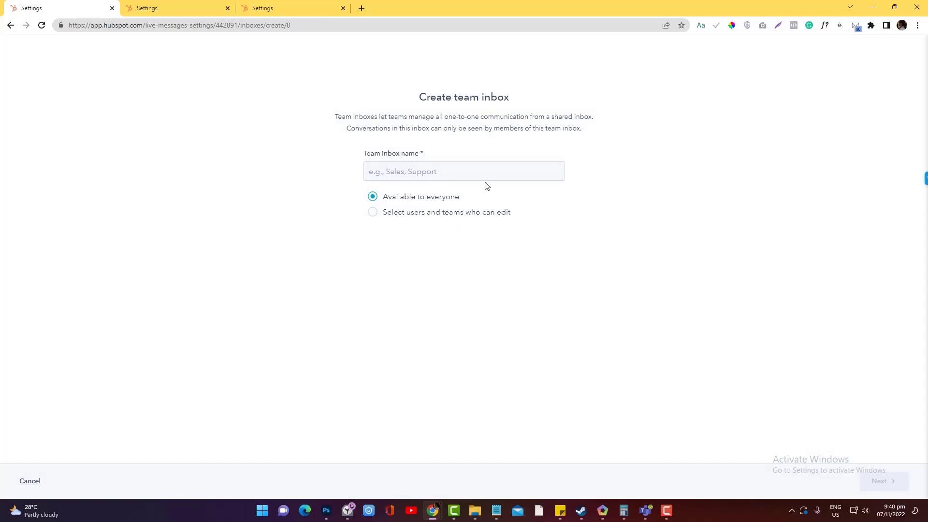
Name the team inbox 'General Inquries' and keep it available to everyone.
click(484, 174)
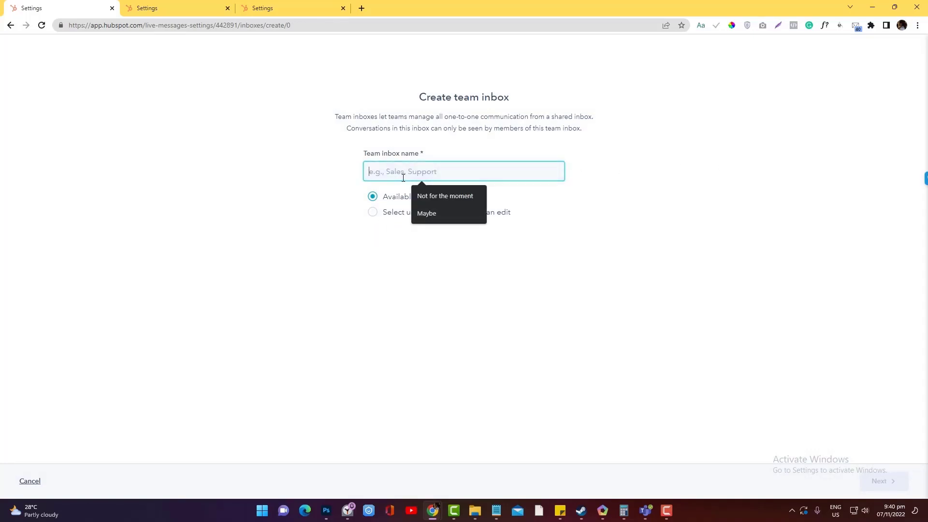
text(General Inqu)
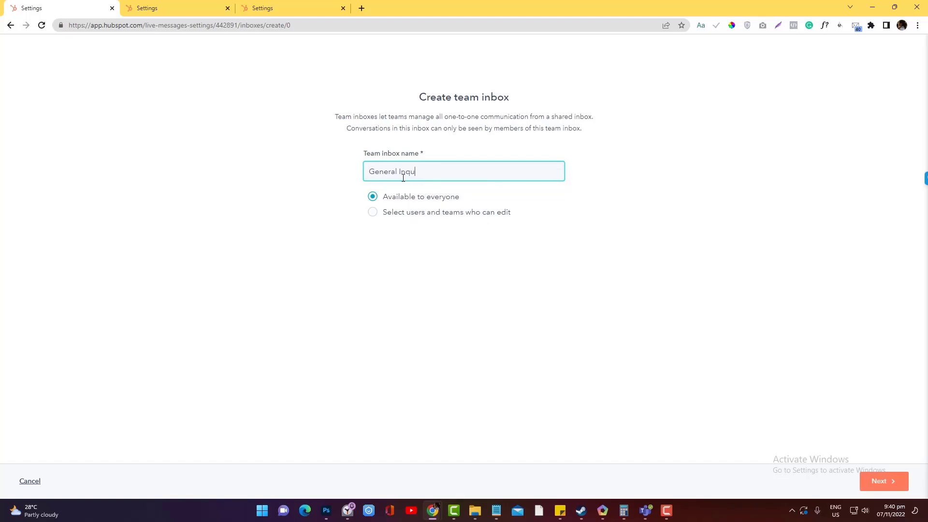
text(ries)
key(ctrl+a)
click(373, 212)
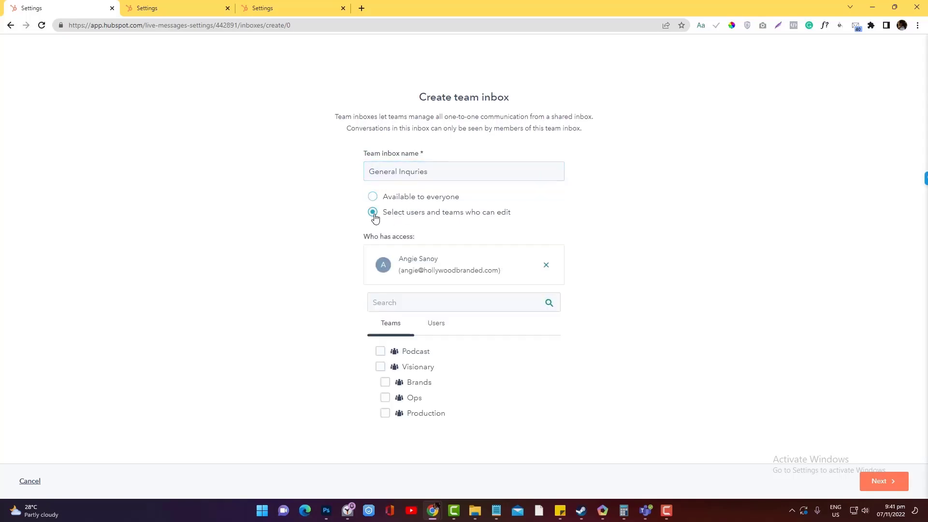
click(373, 196)
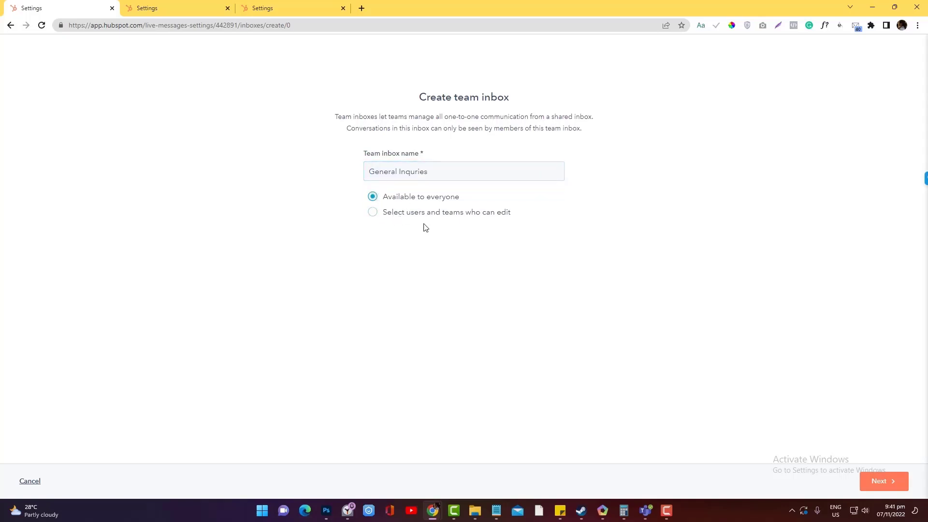
Choose a Team email channel via Microsoft Outlook and sign in with the team's Microsoft account.
click(889, 490)
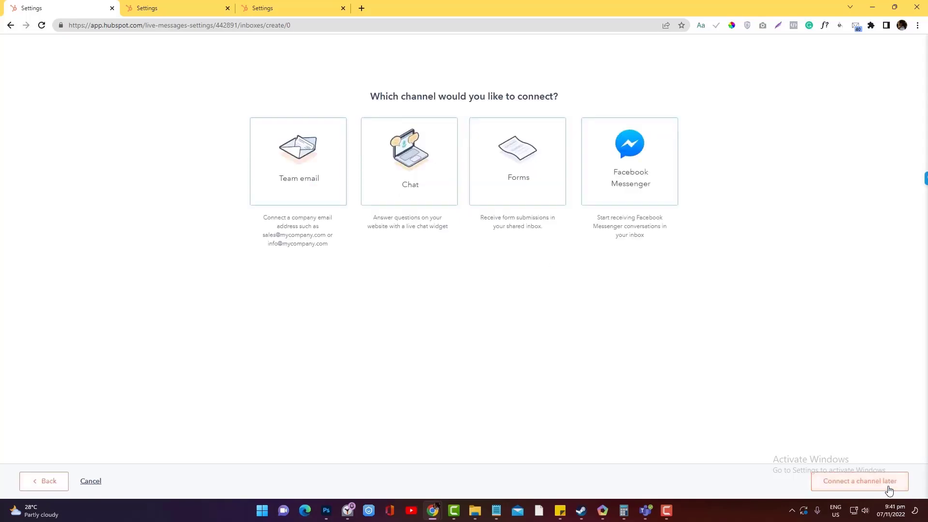
click(327, 172)
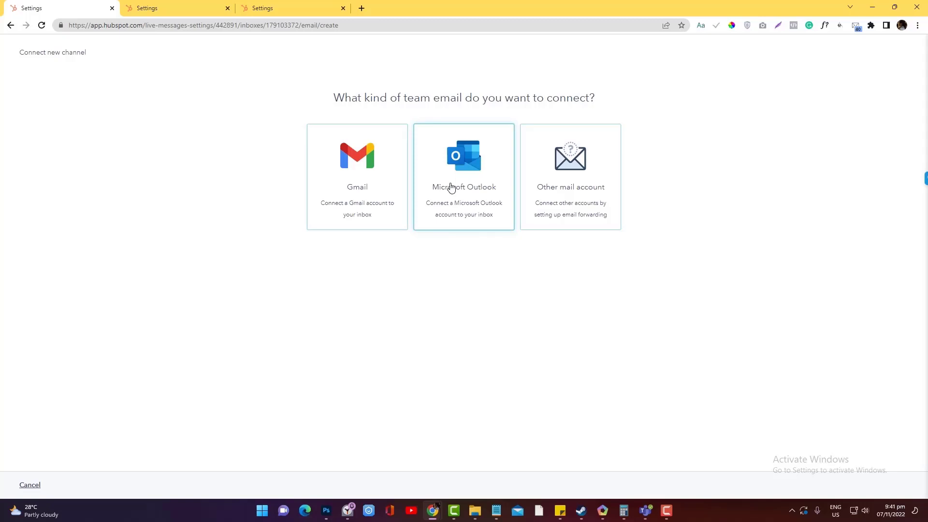
click(458, 188)
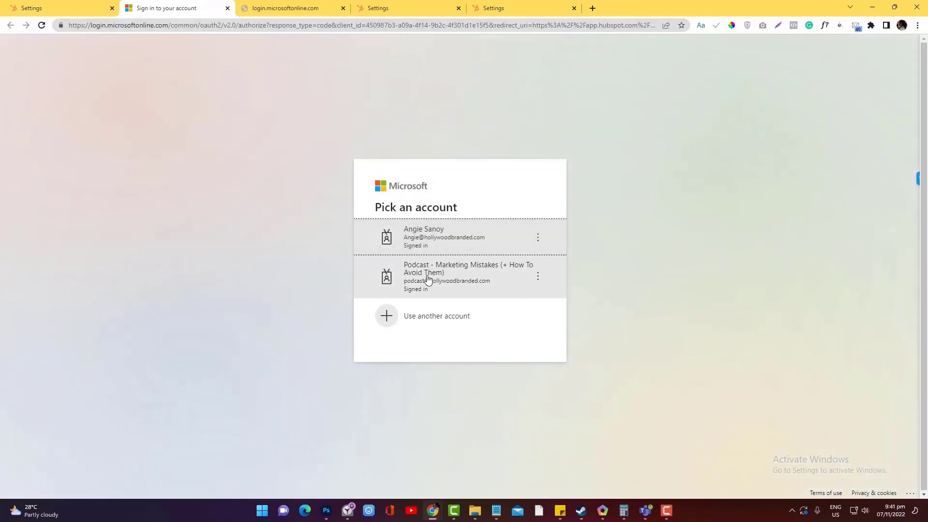
click(425, 237)
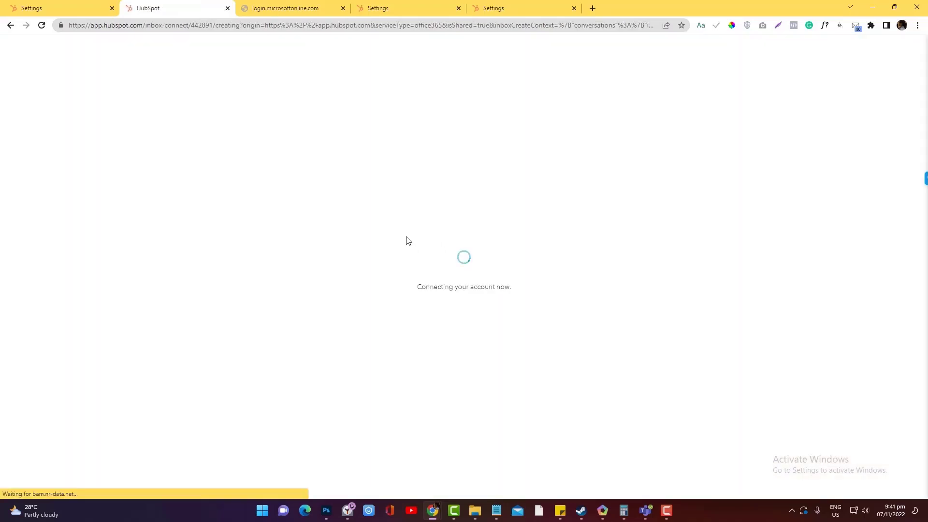
click(71, 4)
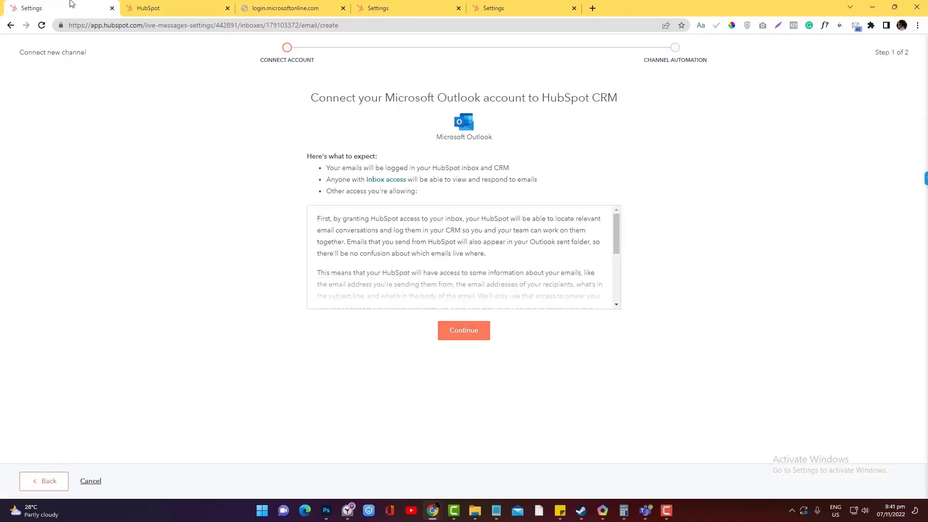
Complete the Outlook connection with automatic assignment to specific users enabled, then view the inbox.
click(161, 8)
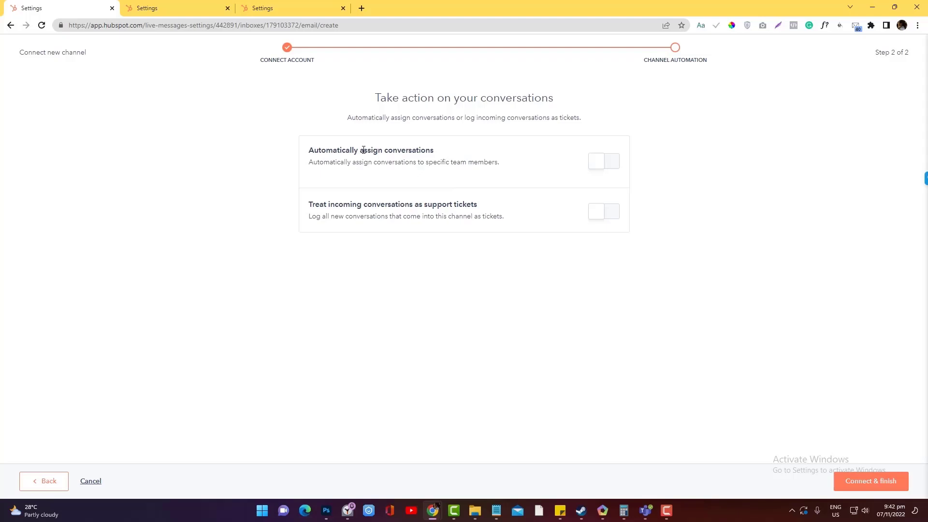
click(604, 166)
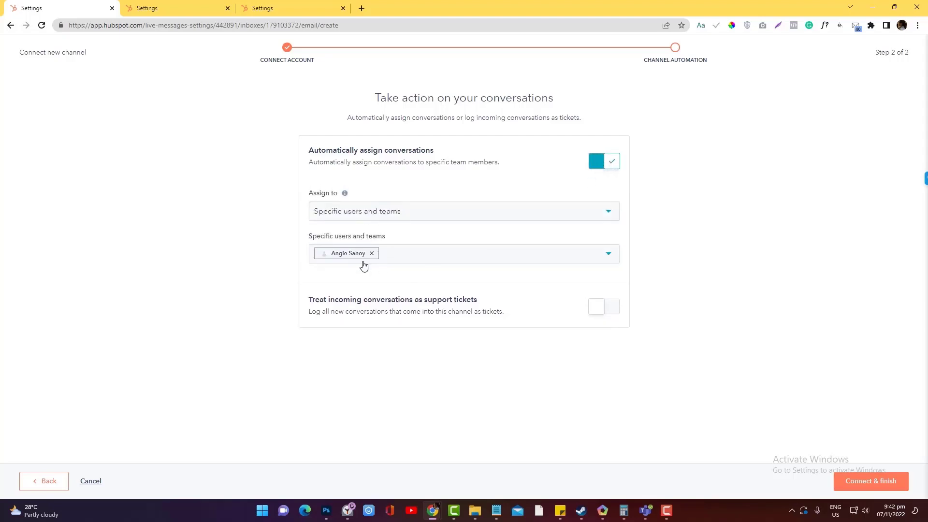
click(877, 480)
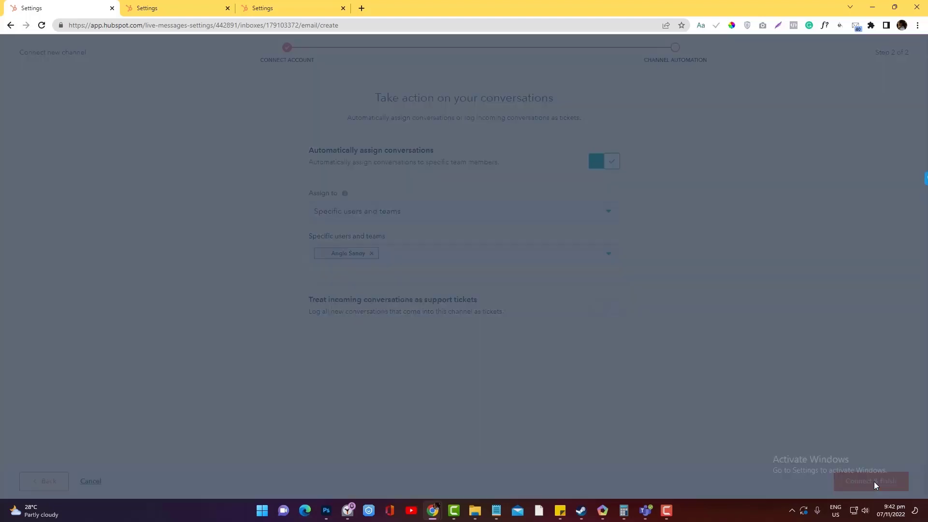
click(402, 234)
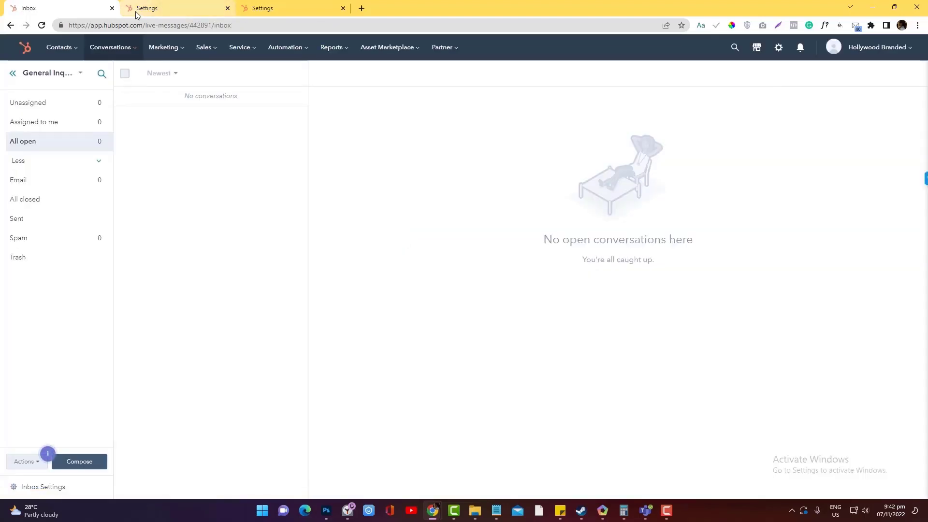
Open the General Inquries inbox settings to review its connected channels.
click(48, 488)
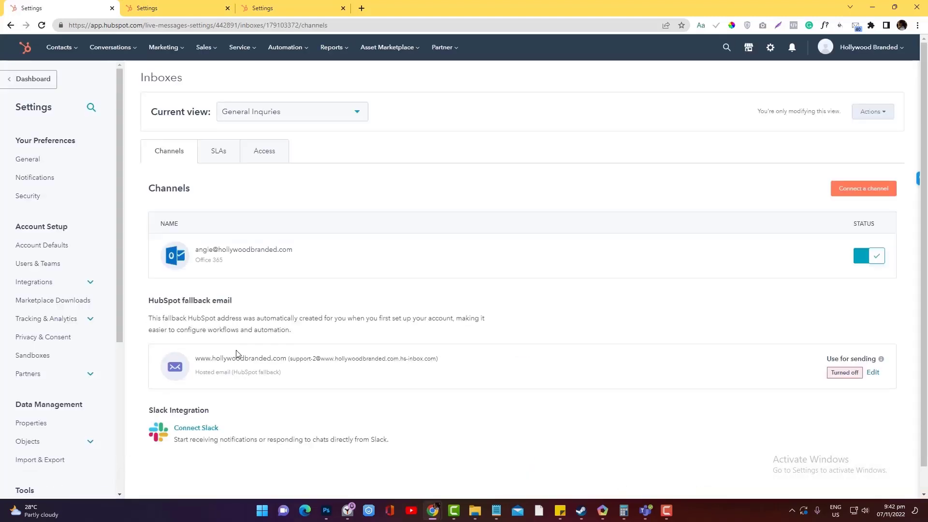
mouse_move(191, 251)
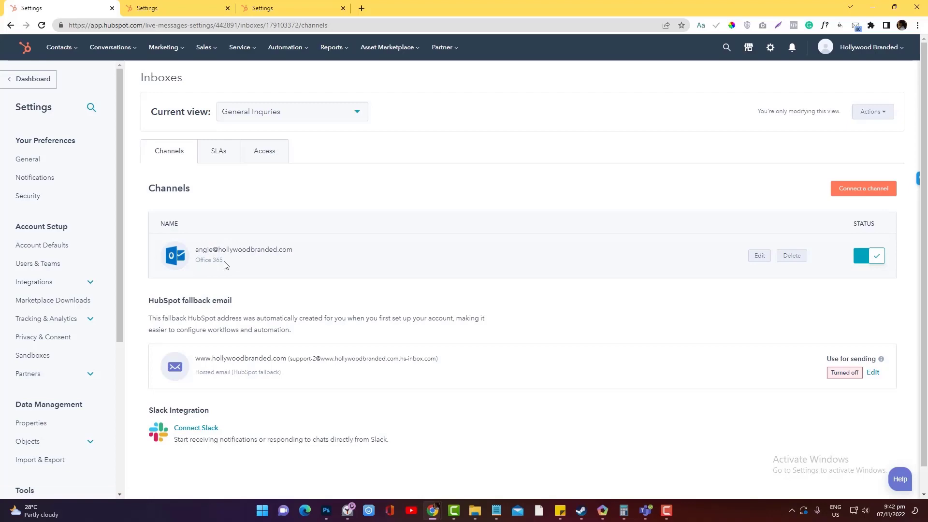
Choose a Facebook Messenger channel and continue with the signed-in Facebook account.
click(847, 191)
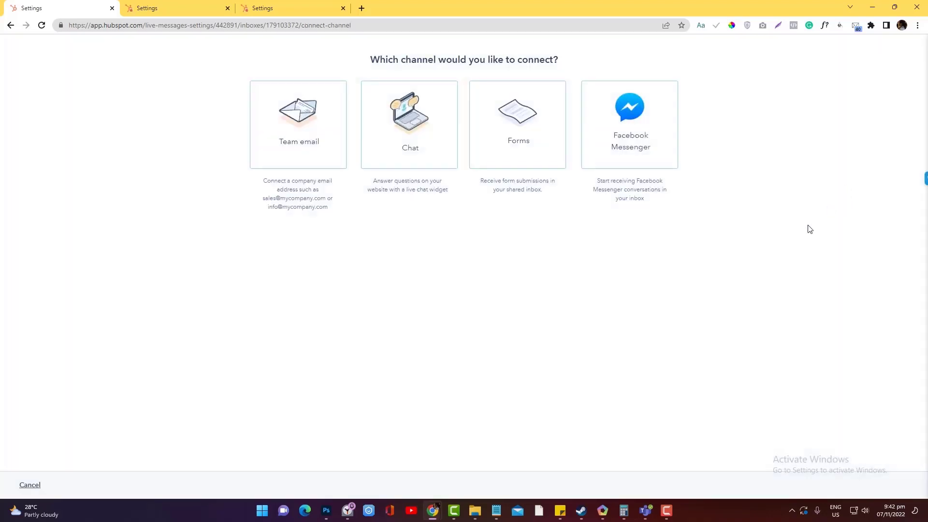
click(615, 146)
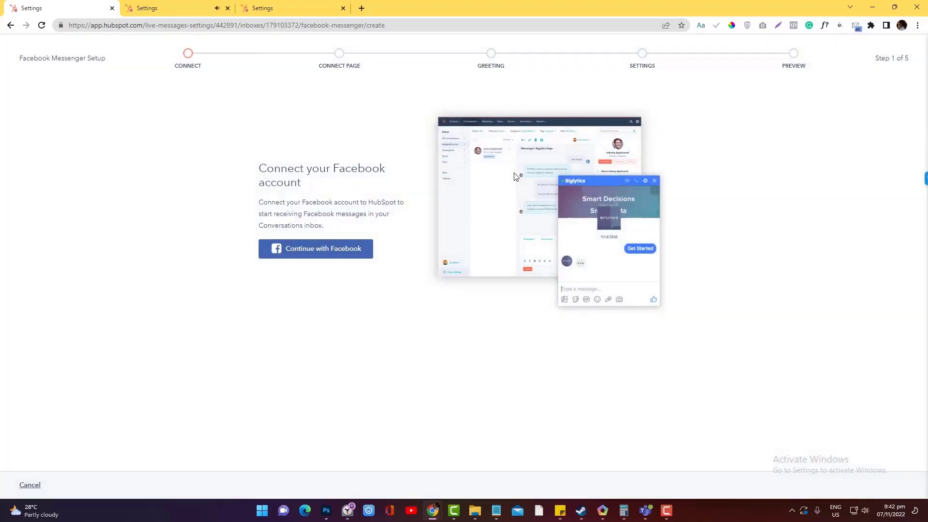
click(327, 250)
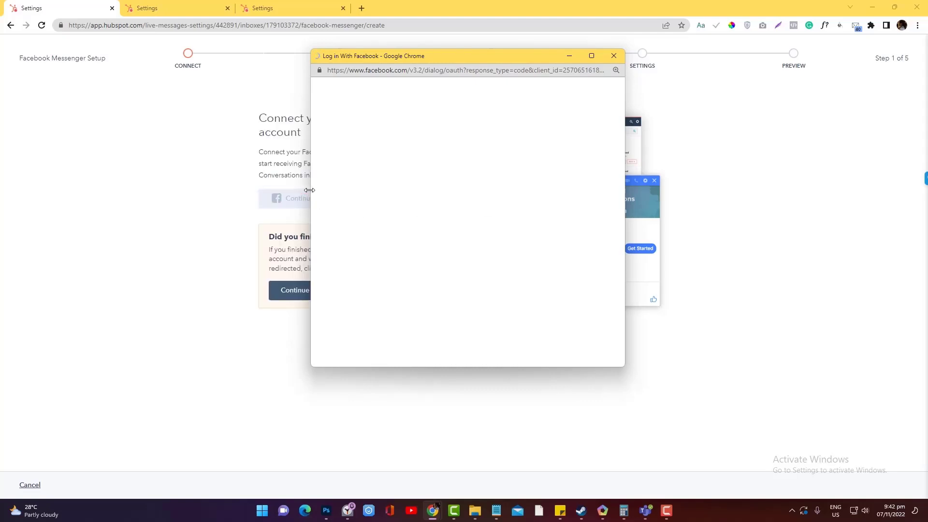
drag(310, 193, 226, 193)
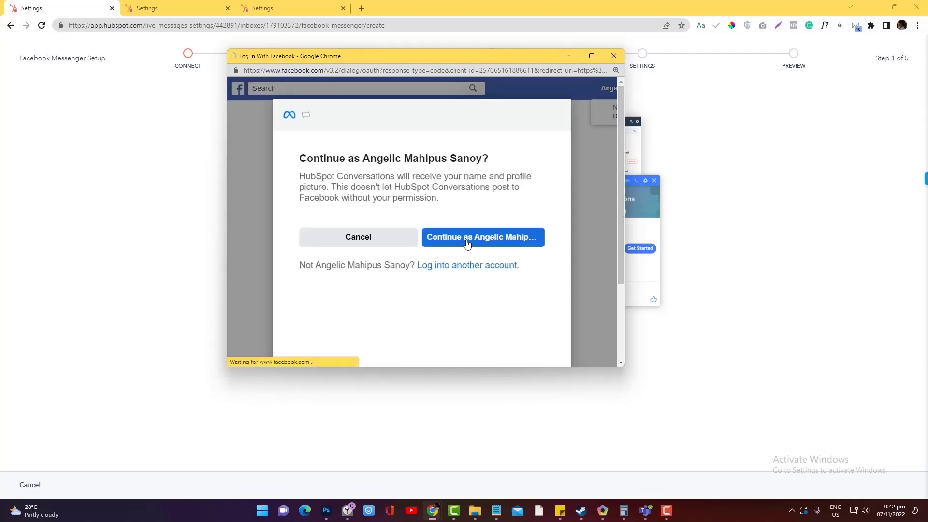
click(467, 244)
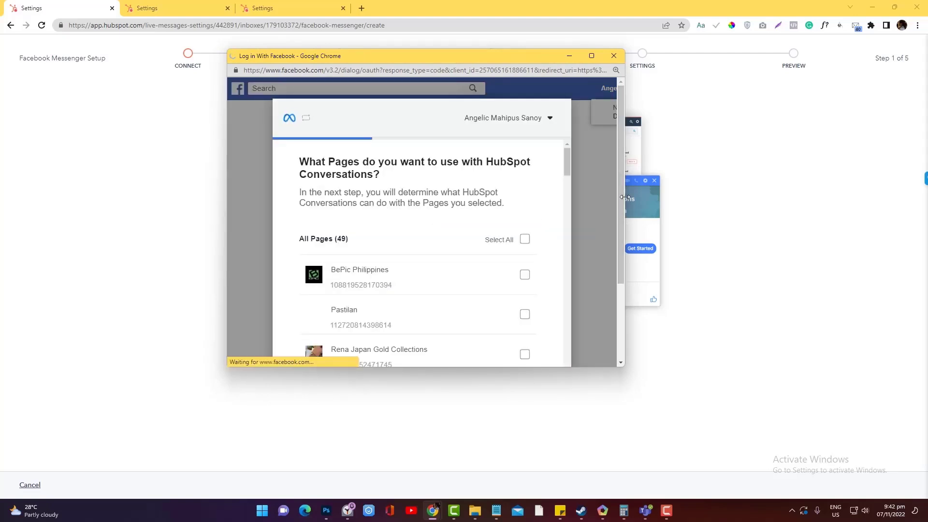
Select the Hollywood Branded page, accept its permissions, and confirm the Facebook link.
drag(568, 164, 568, 263)
click(499, 202)
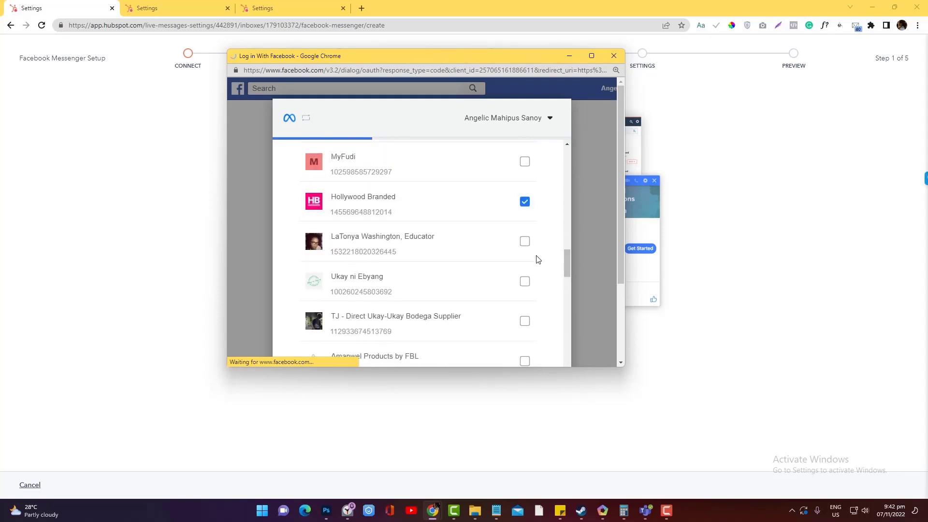
scroll(600, 257, down, 5)
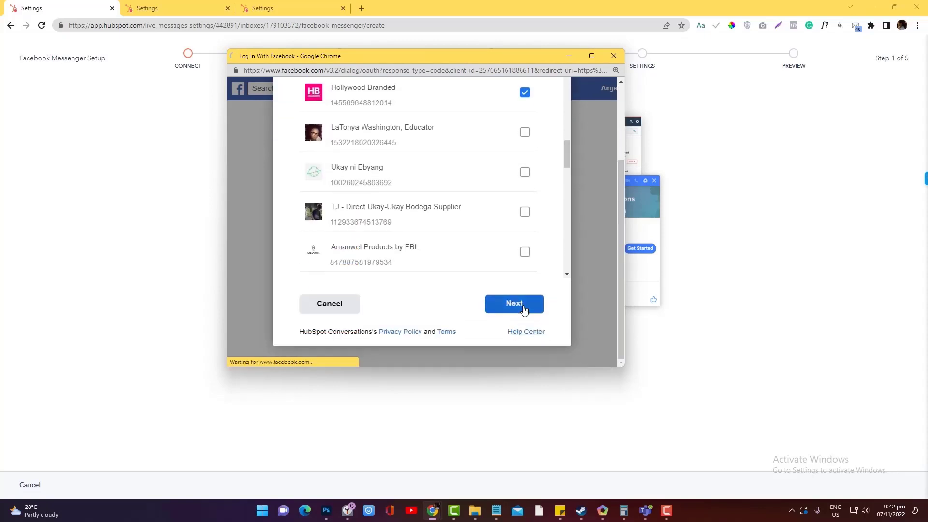
click(522, 308)
scroll(532, 235, up, 1)
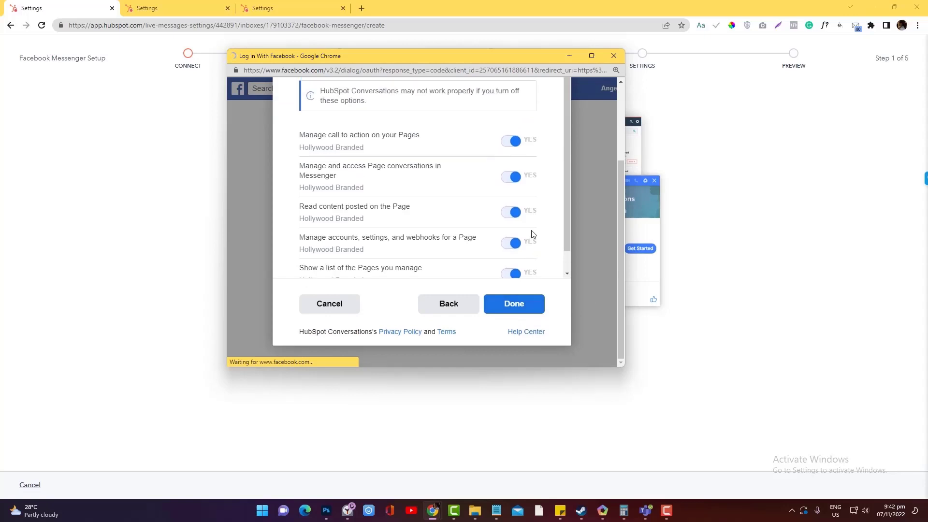
scroll(531, 235, down, 1)
click(514, 302)
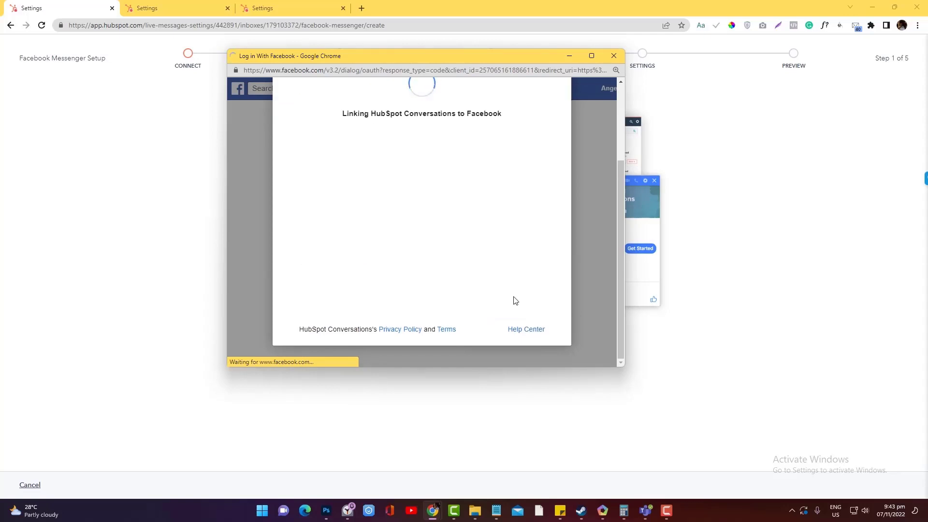
click(457, 163)
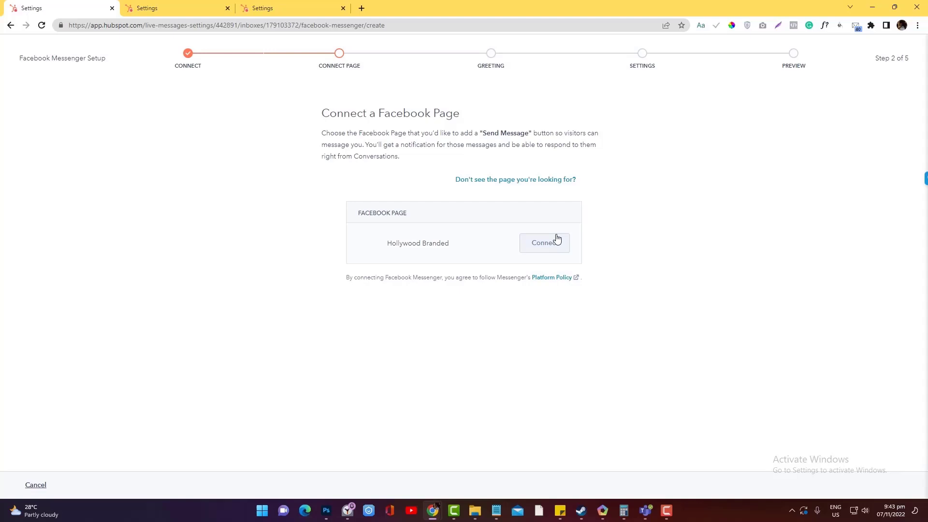
Connect the Hollywood Branded page, keep the default greeting and chatflow, and publish Messenger.
click(550, 250)
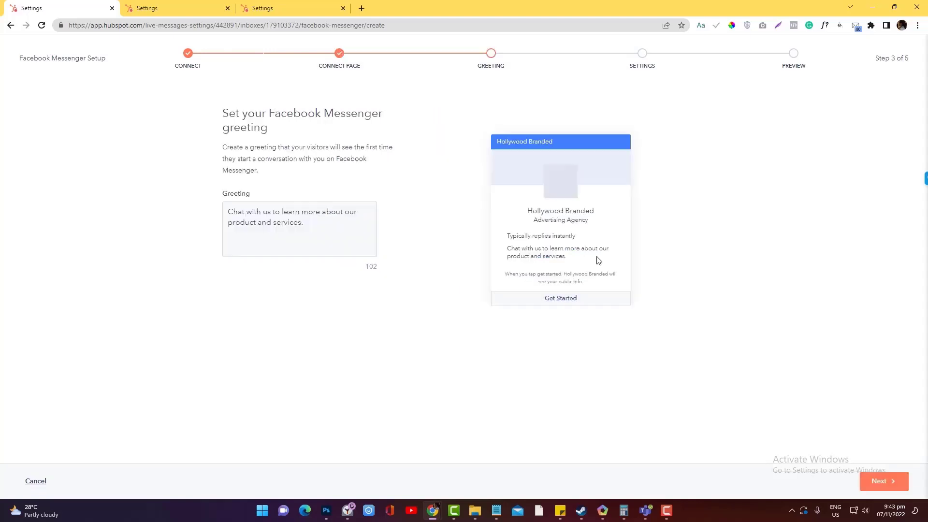
click(879, 481)
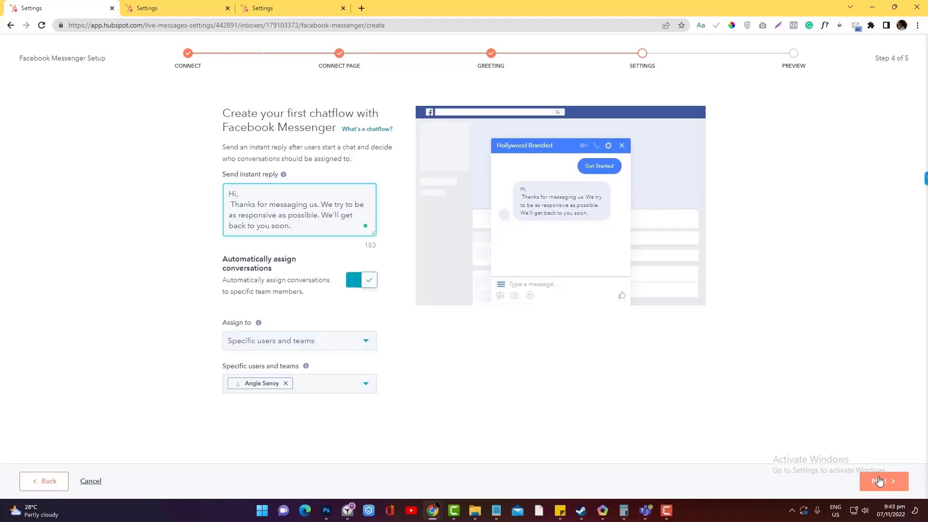
click(879, 481)
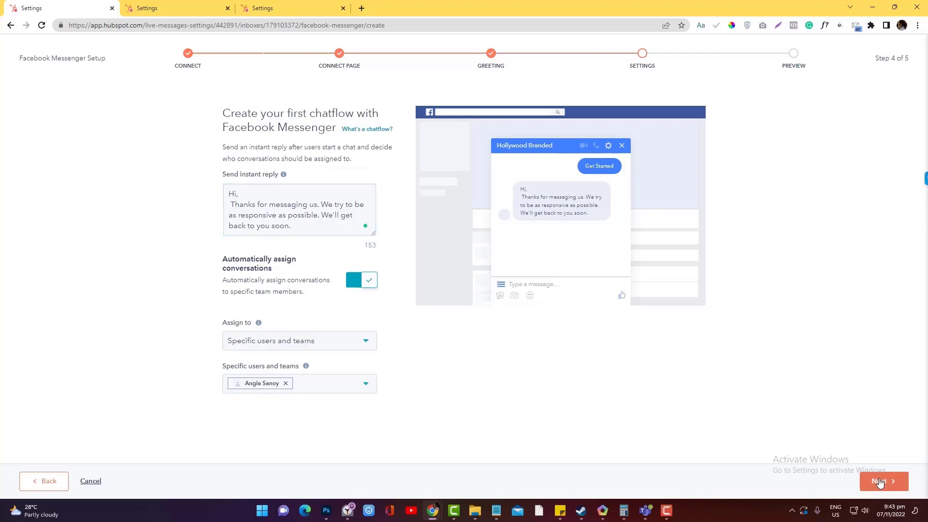
click(882, 489)
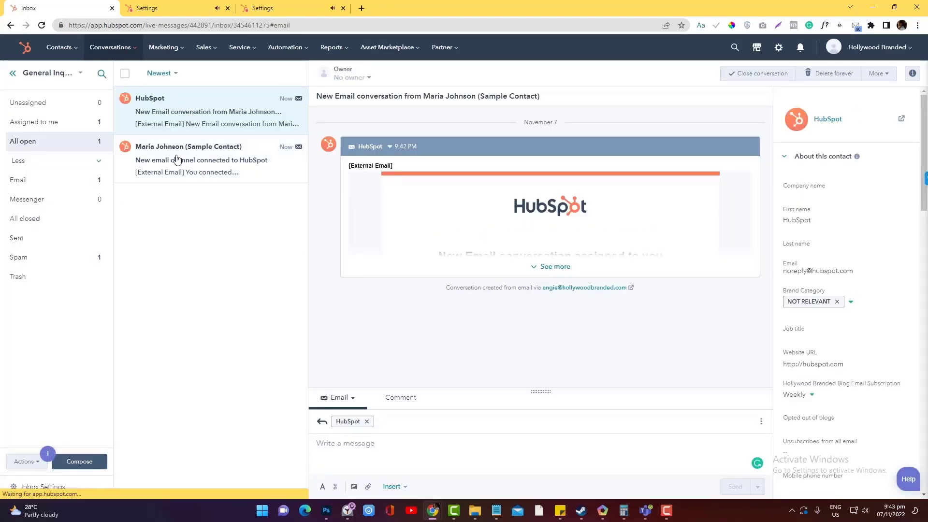
Reopen inbox settings and browse the Forms channel option, cancelling without connecting a form.
click(54, 487)
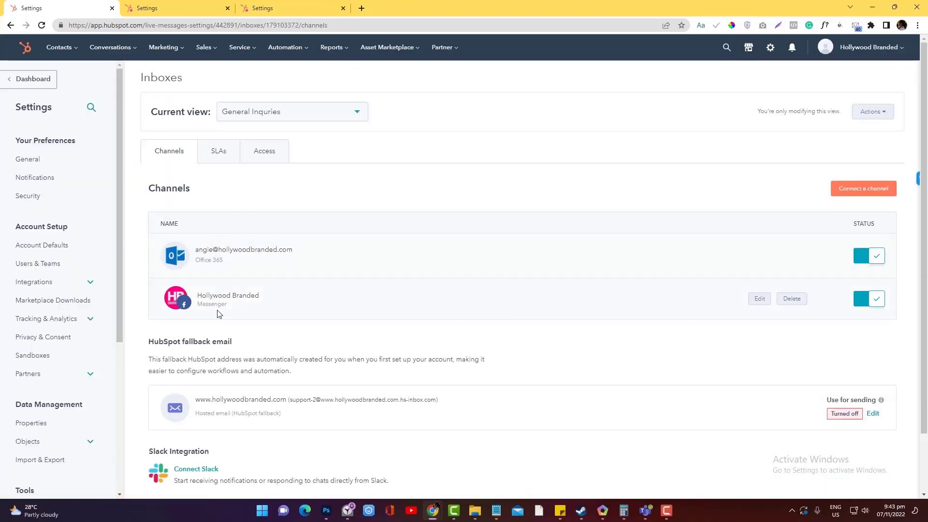
click(856, 190)
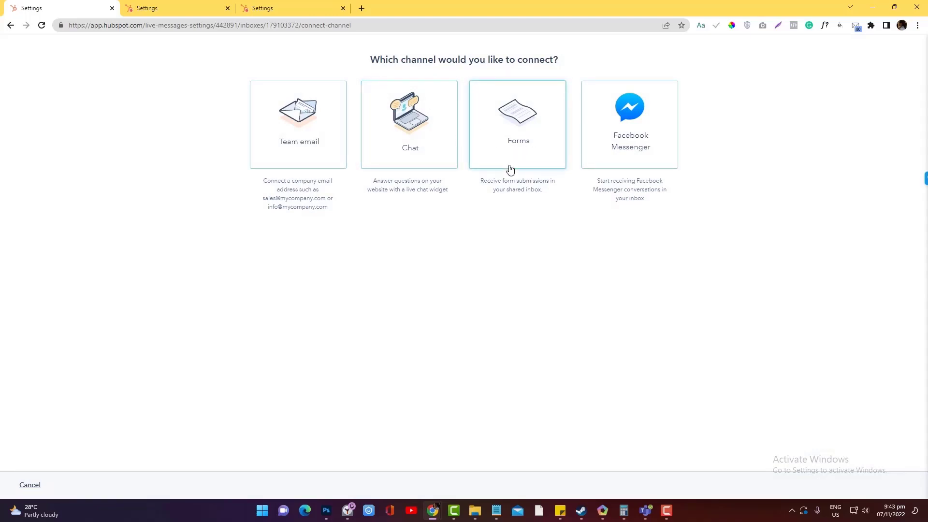
click(529, 151)
click(352, 162)
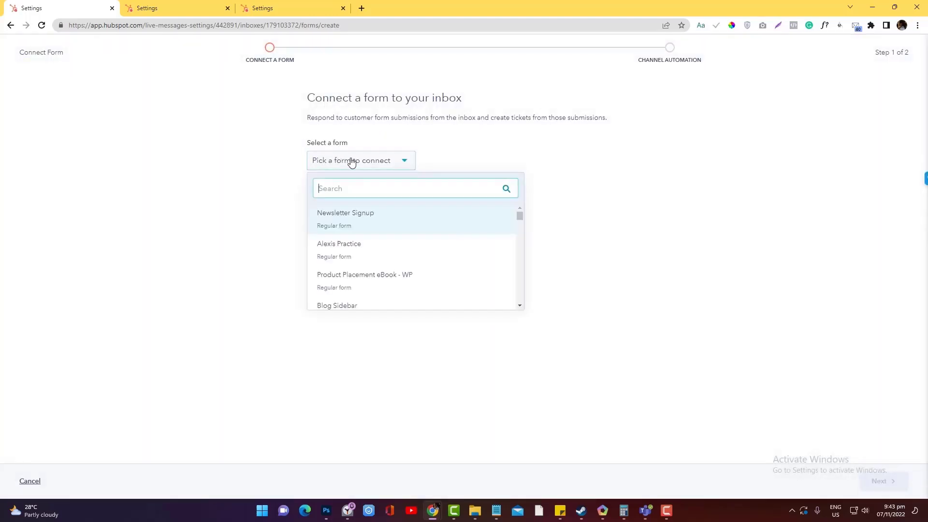
click(503, 142)
click(31, 481)
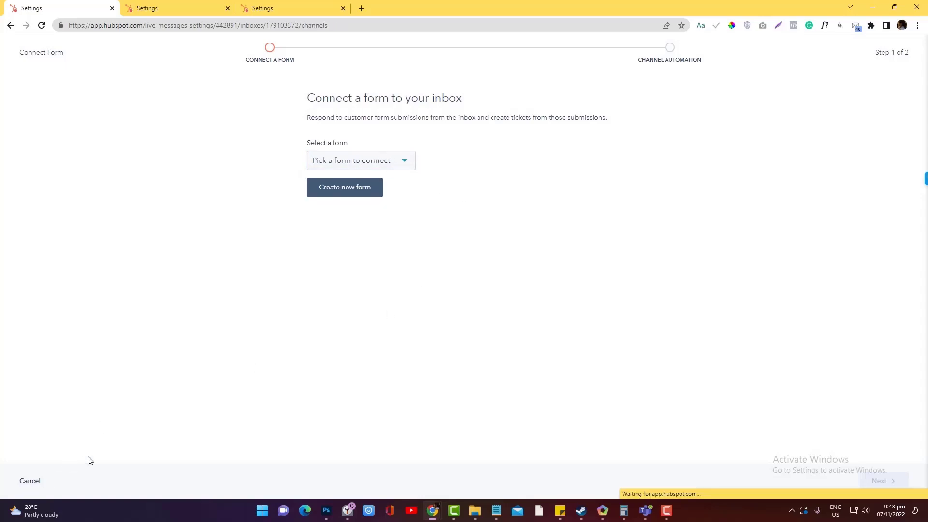
scroll(305, 370, down, 2)
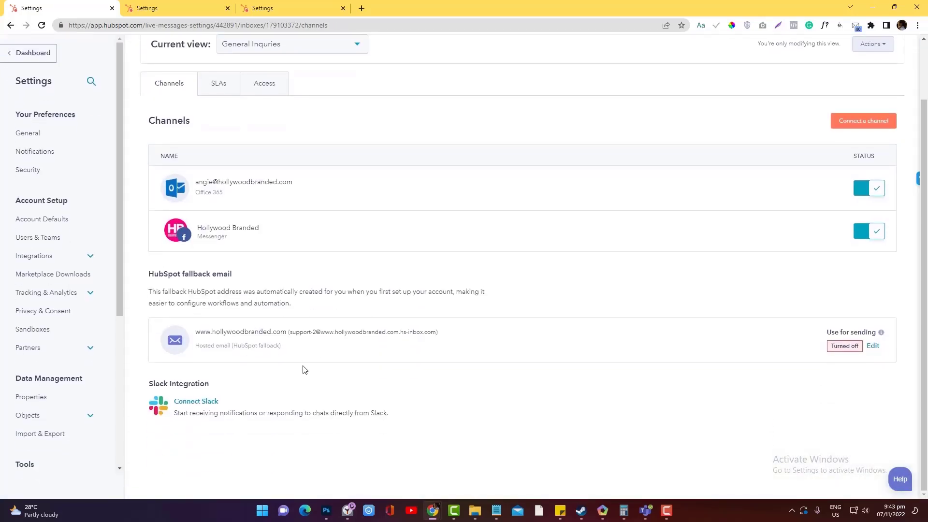
scroll(305, 370, up, 2)
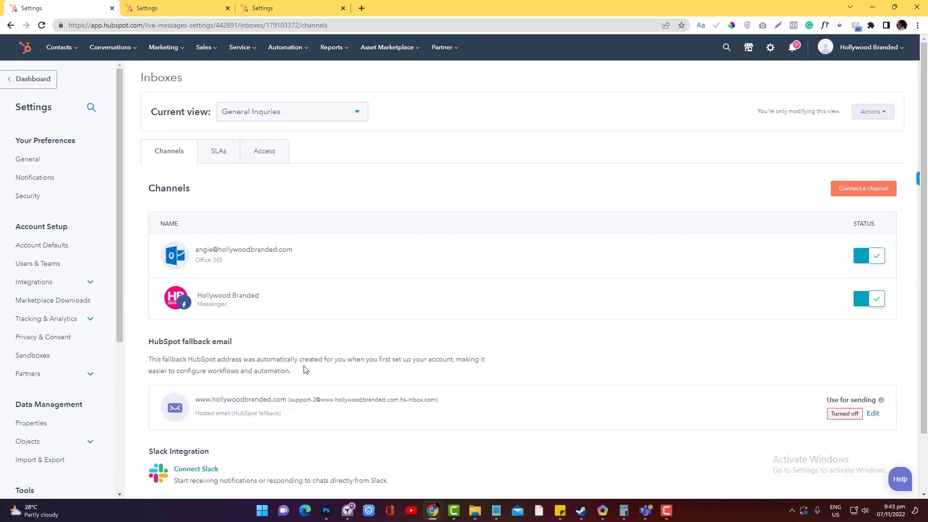
click(844, 191)
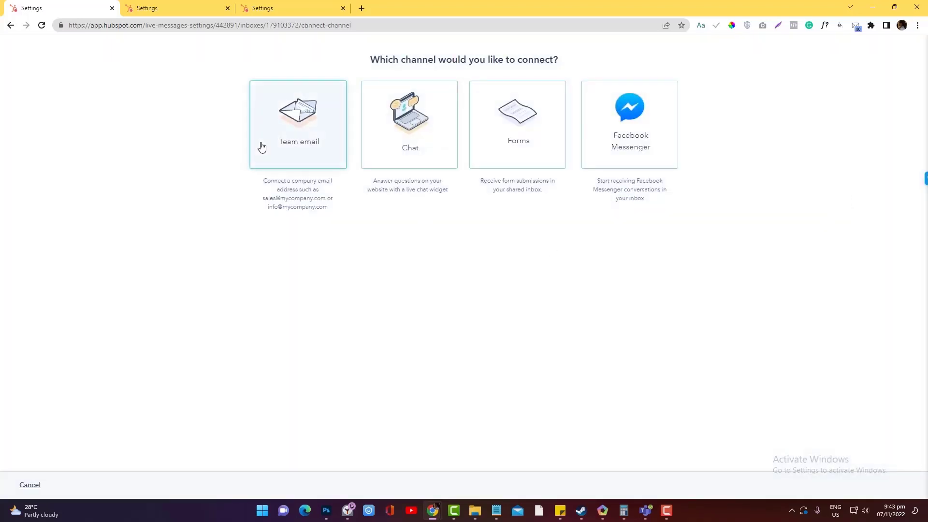
click(261, 147)
click(572, 198)
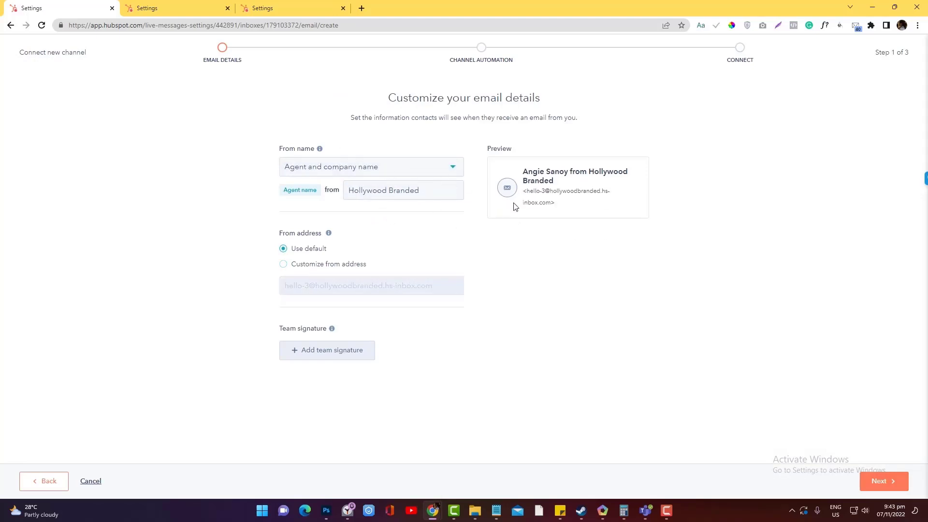
click(283, 264)
click(293, 279)
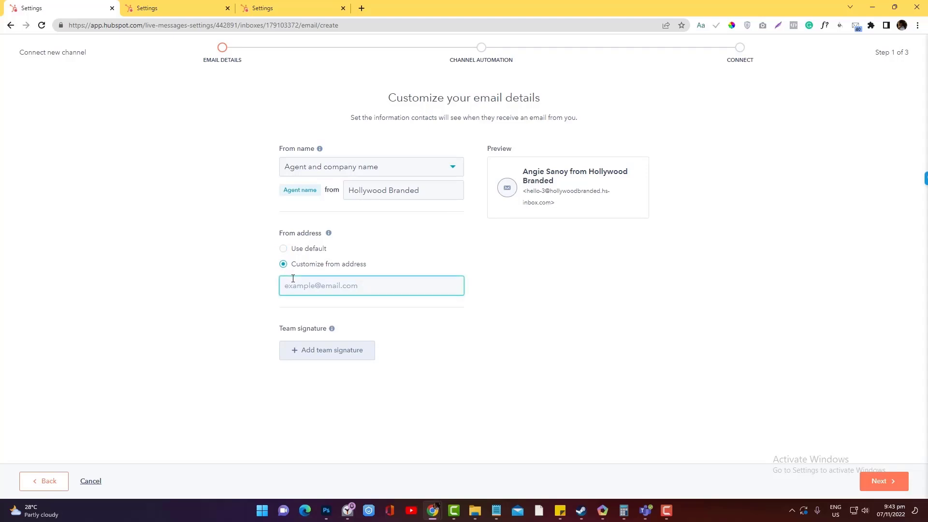
text(sal)
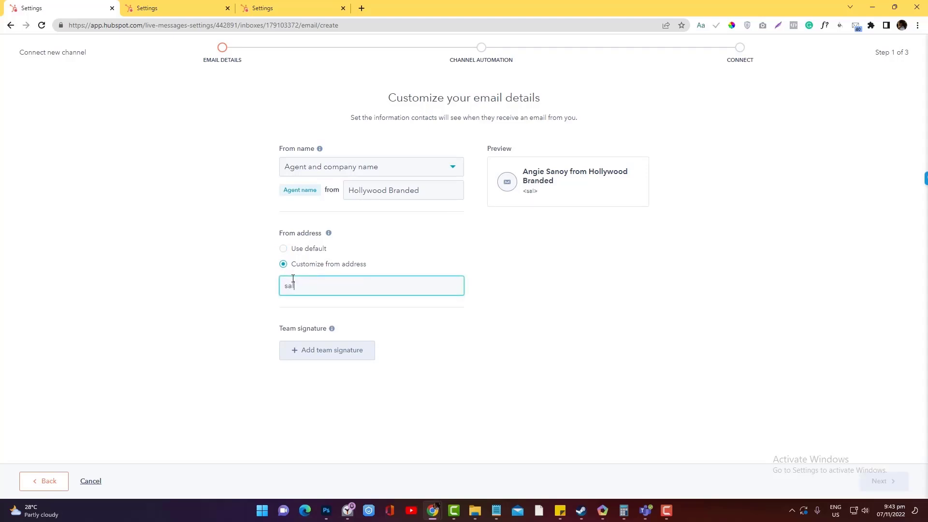
key(ctrl+a)
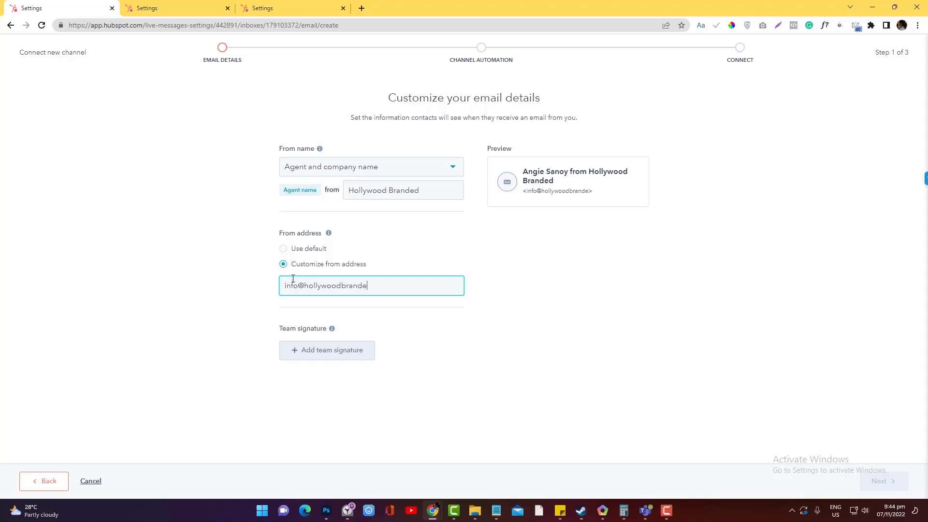
key(ctrl+a)
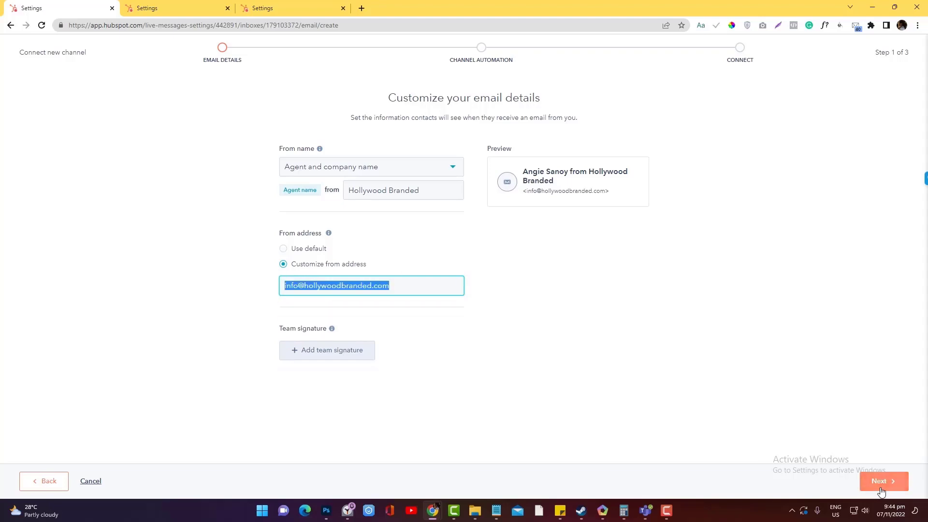
Add a team signature to the channel and proceed to the automation step.
click(353, 353)
scroll(375, 357, down, 1)
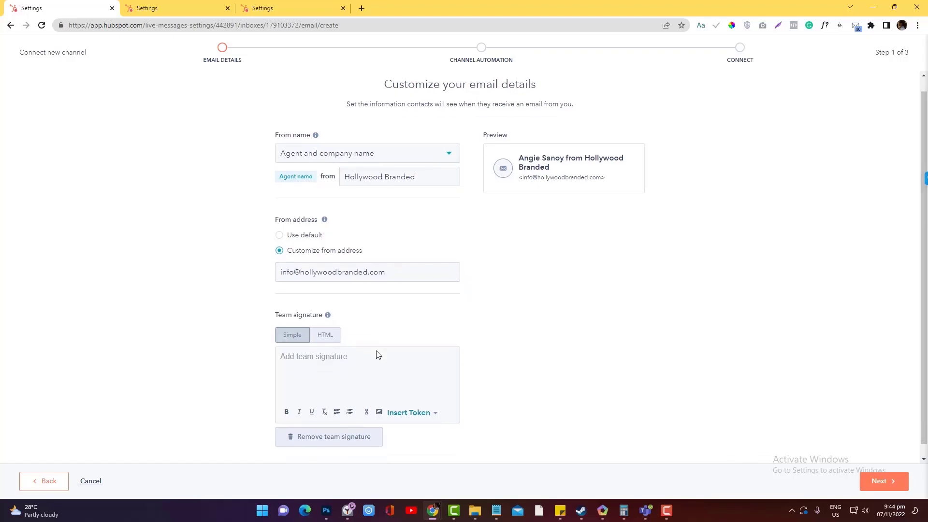
click(333, 323)
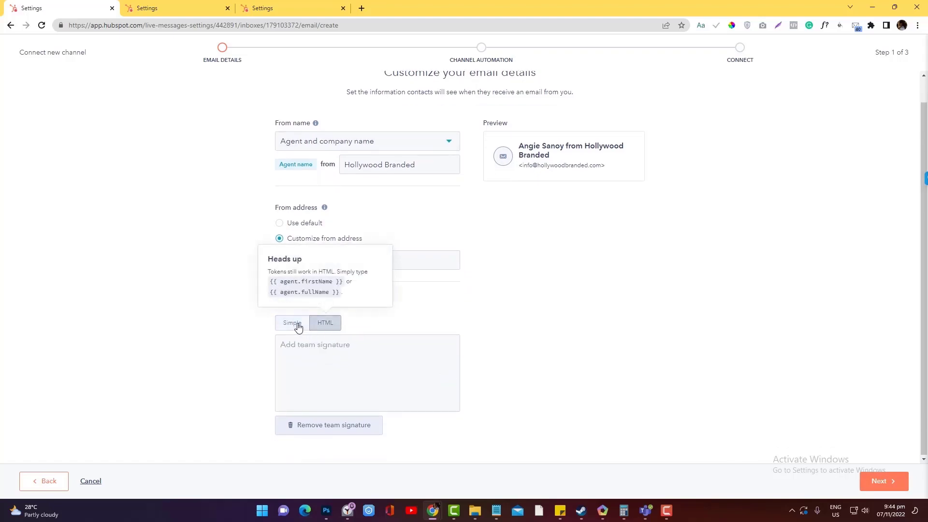
click(290, 324)
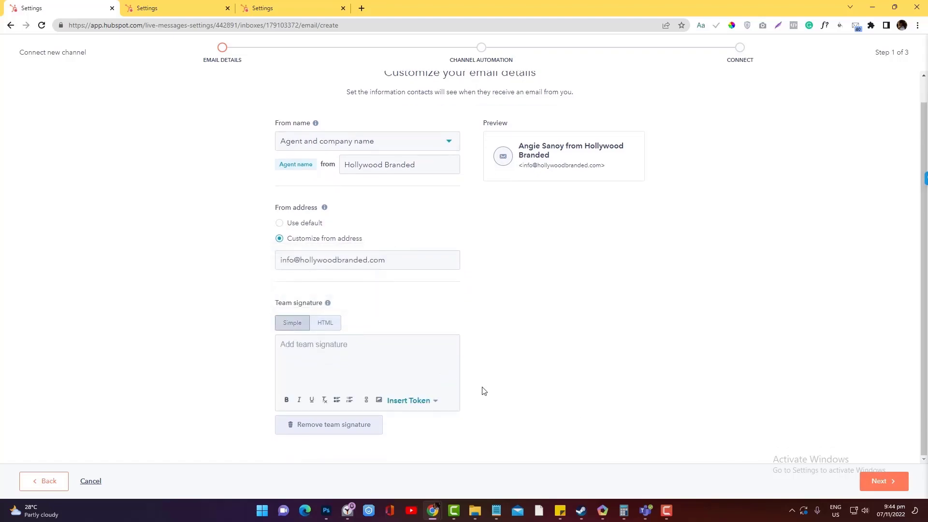
click(887, 485)
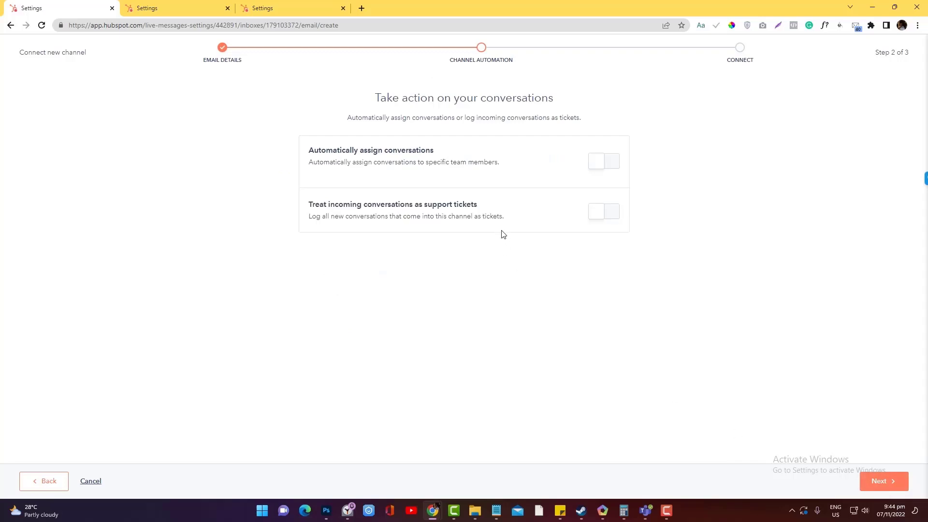
Leave automatic assignment off, reach the Connect step, and copy the inbox forwarding address.
click(601, 164)
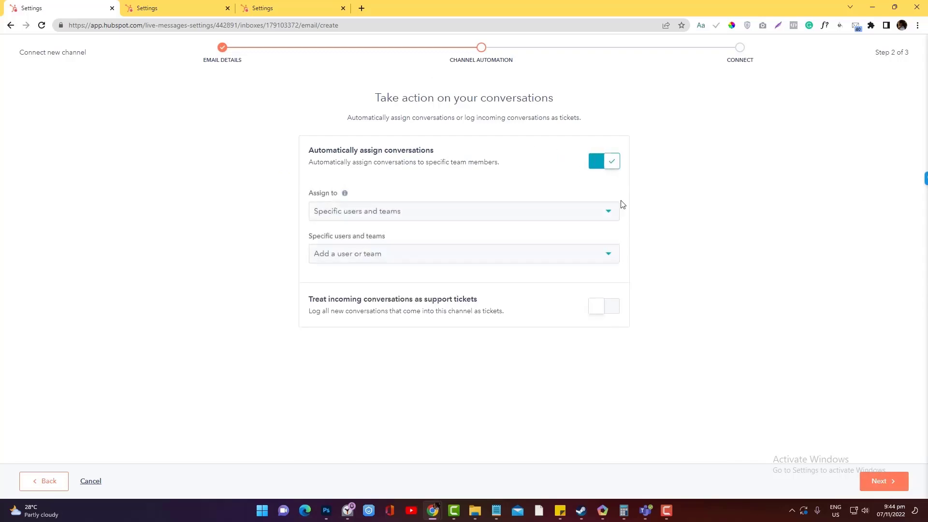
click(591, 166)
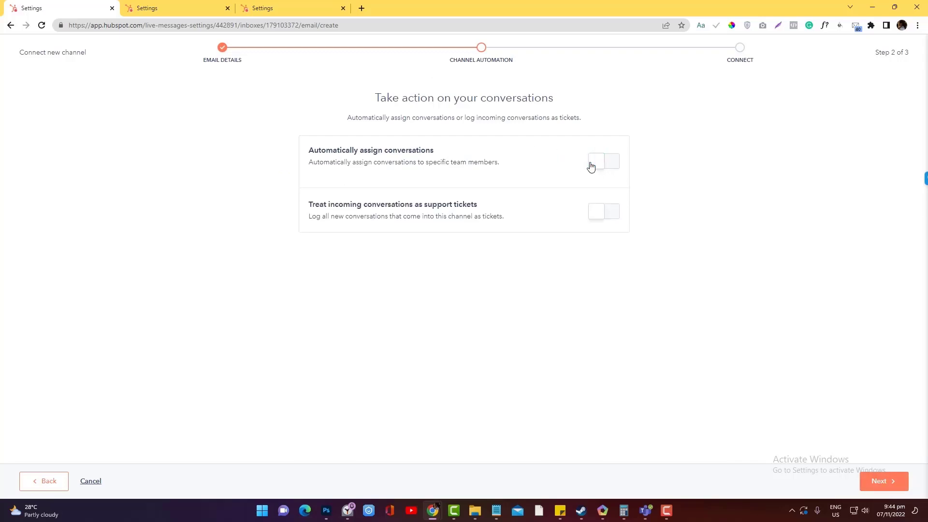
click(880, 481)
click(348, 192)
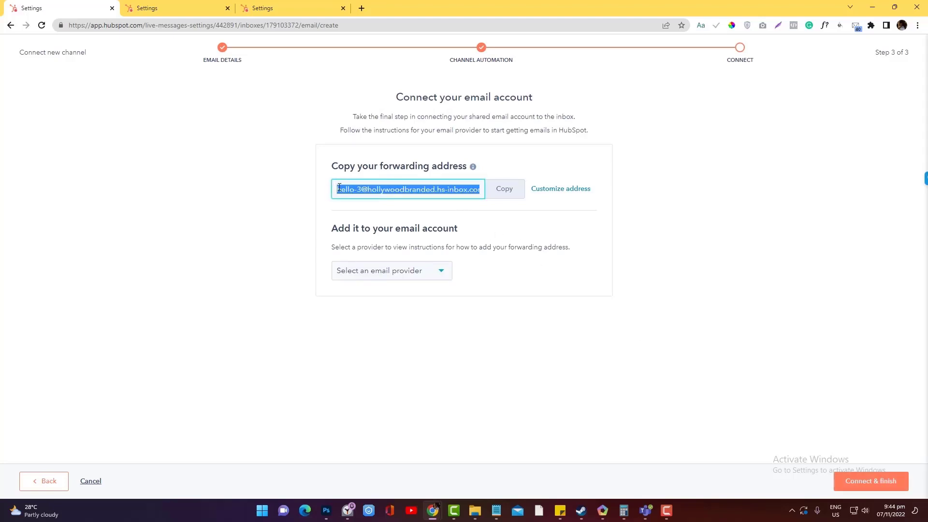
click(512, 196)
In Outlook on the web, go to the full settings' Mail > Forwarding page.
mouse_move(441, 511)
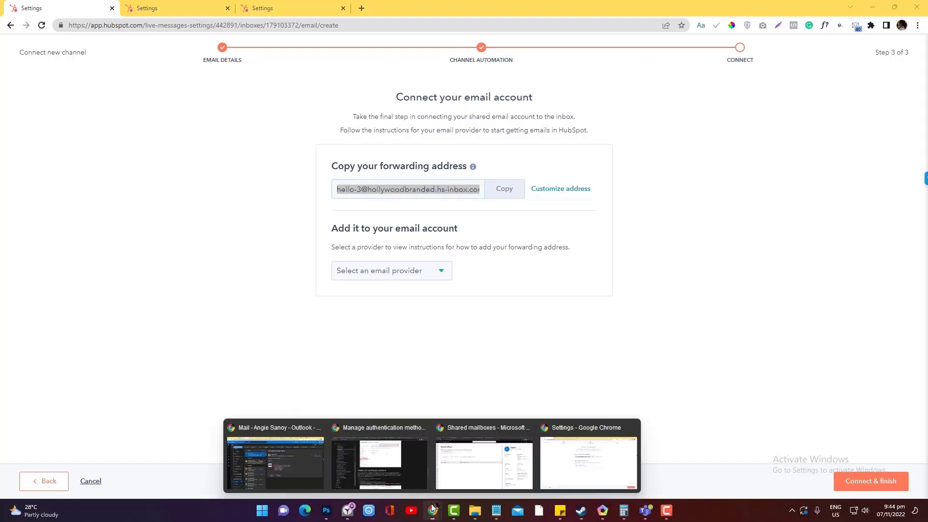
click(283, 454)
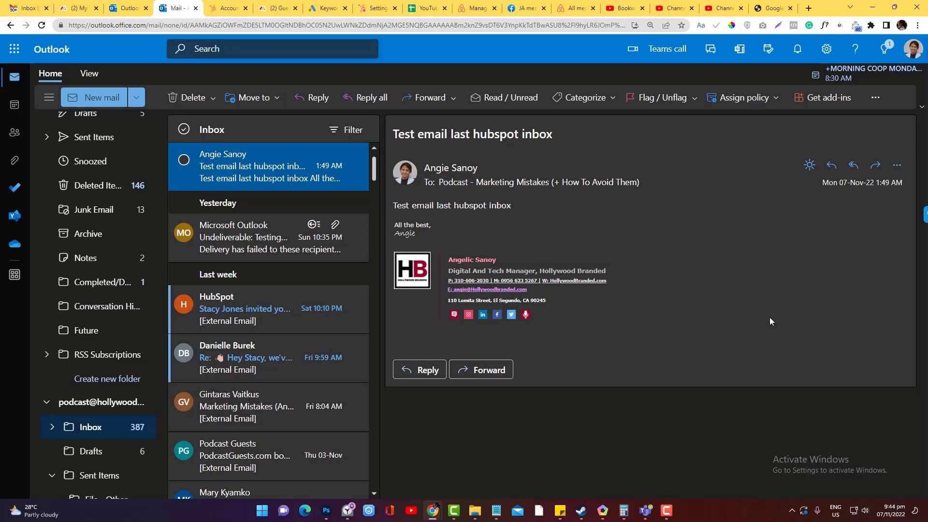
click(913, 49)
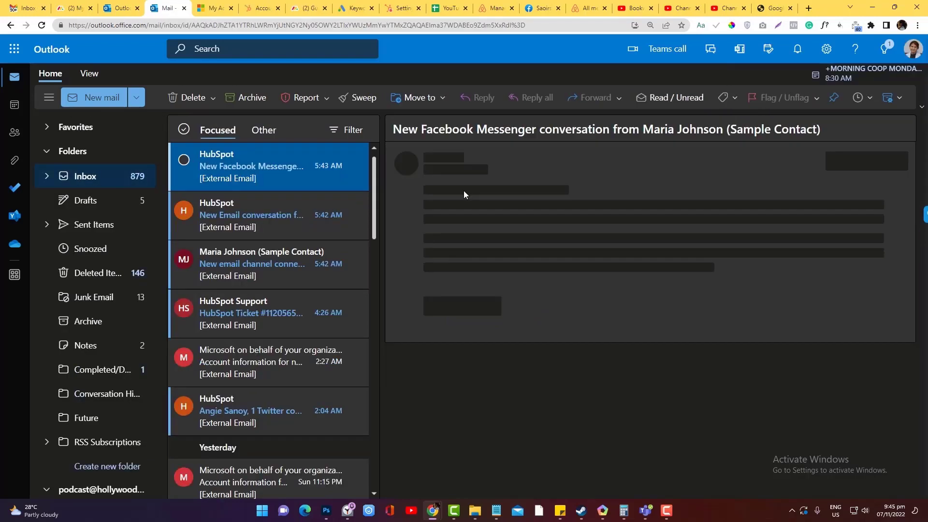
click(827, 49)
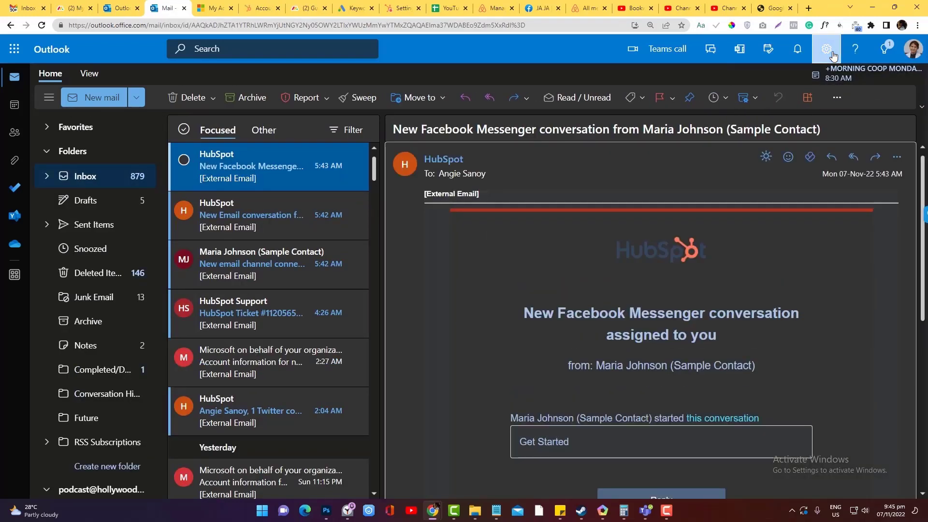
scroll(854, 335, down, 5)
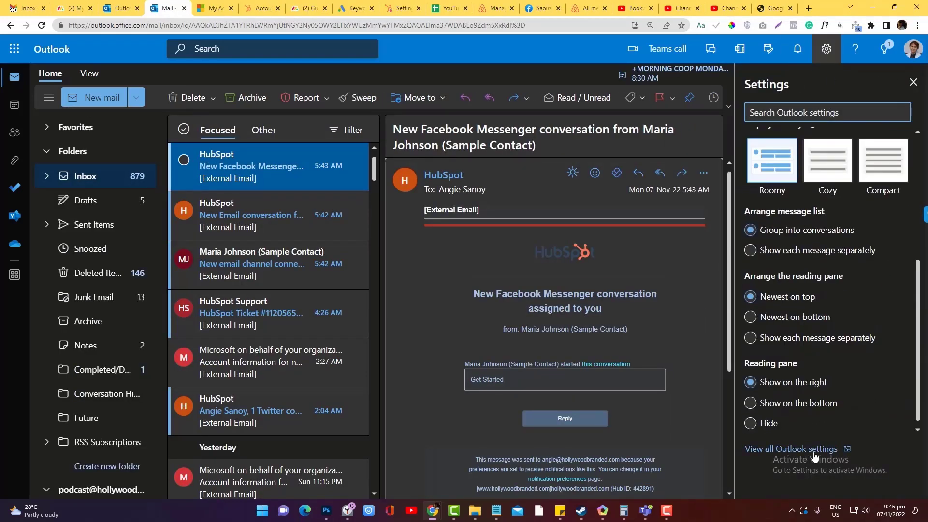
click(813, 445)
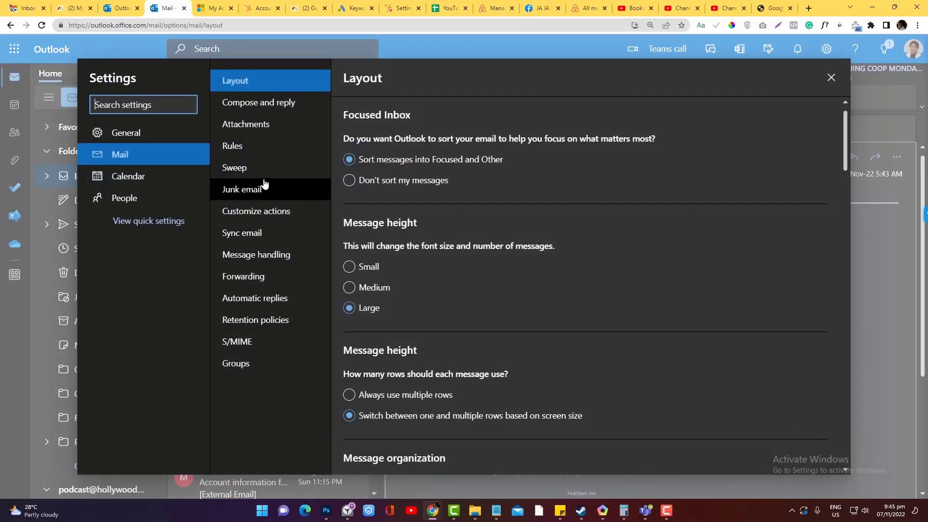
click(236, 281)
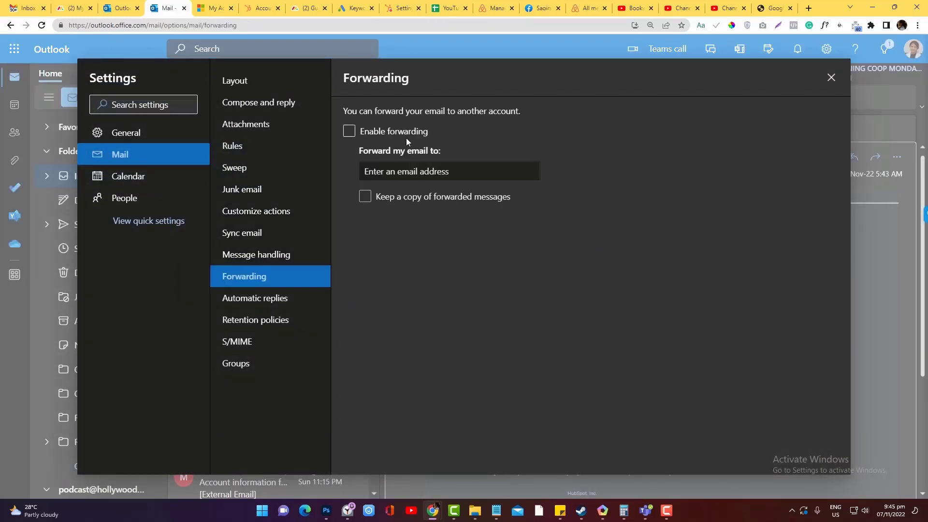
Enable forwarding to the pasted HubSpot inbox address, then return to the HubSpot window.
click(349, 131)
click(385, 168)
key(ctrl+v)
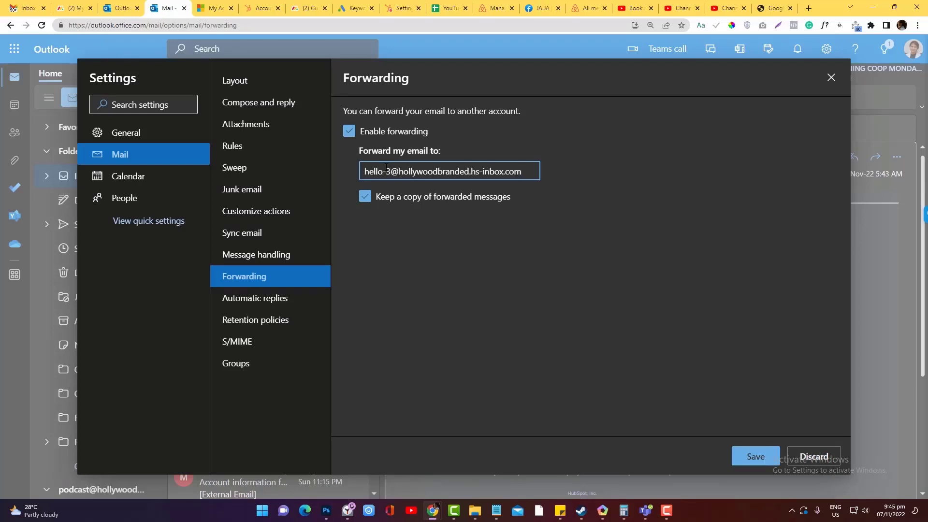
click(438, 515)
click(579, 468)
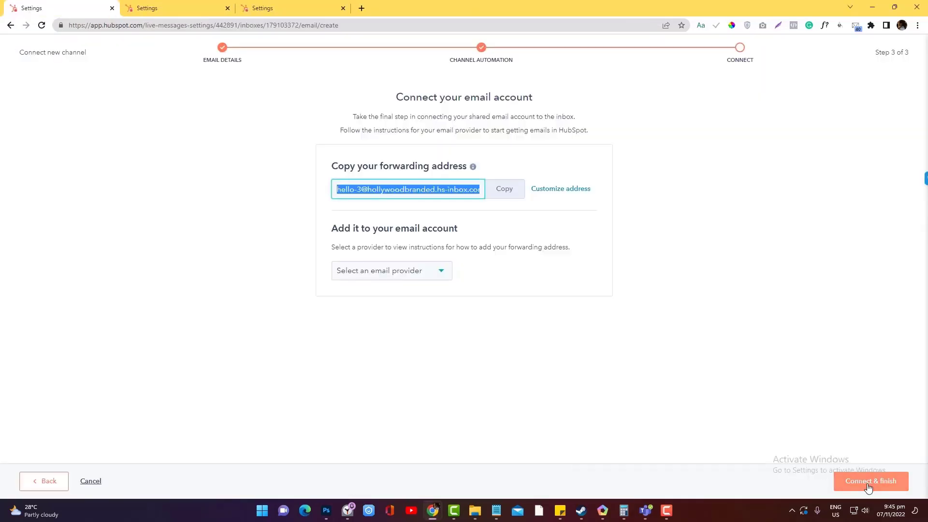
Finish connecting the email channel and go to the Inboxes settings.
click(83, 482)
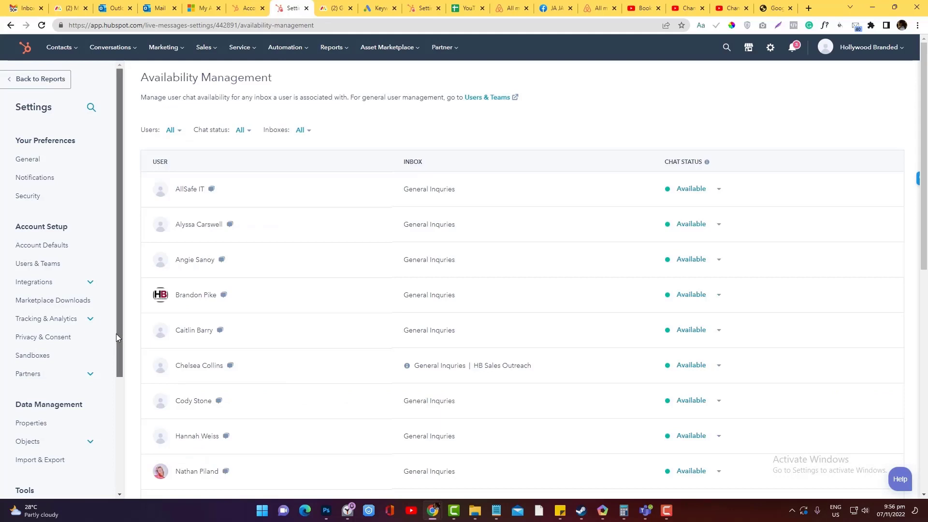
drag(116, 333, 118, 408)
click(76, 425)
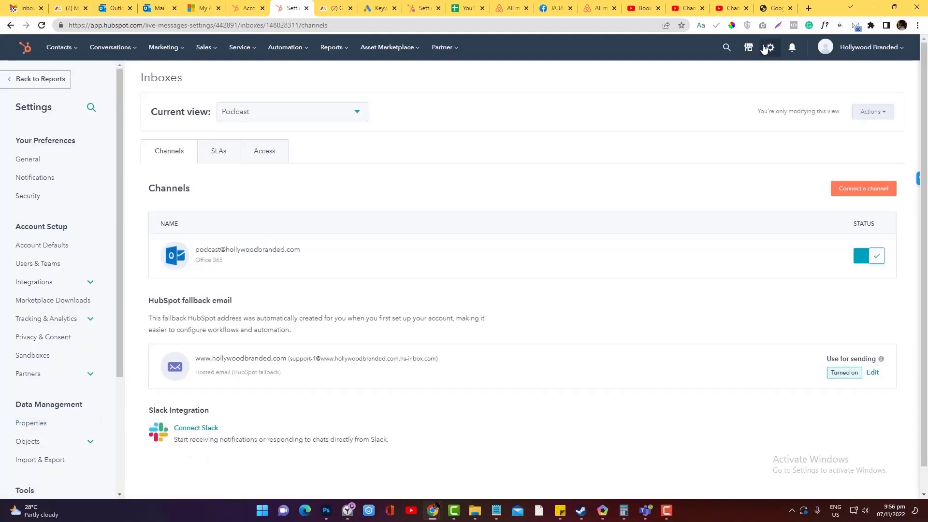
View the Podcast inbox channels: one Office 365 email channel and the fallback email.
click(770, 46)
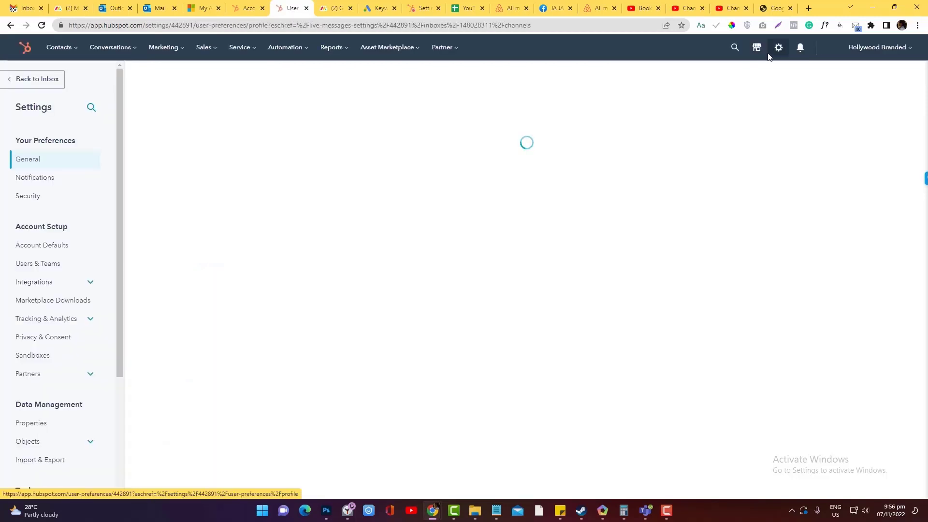
scroll(112, 246, down, 1)
scroll(111, 246, down, 3)
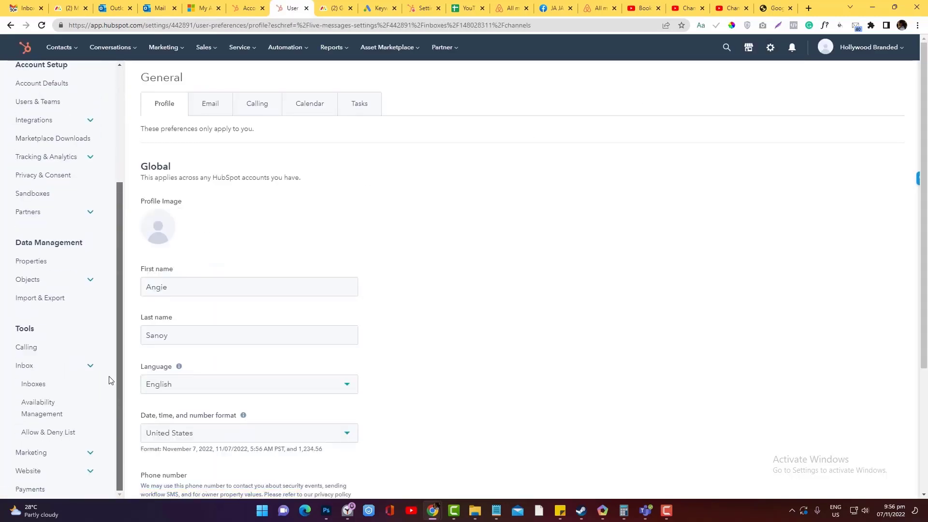
click(34, 384)
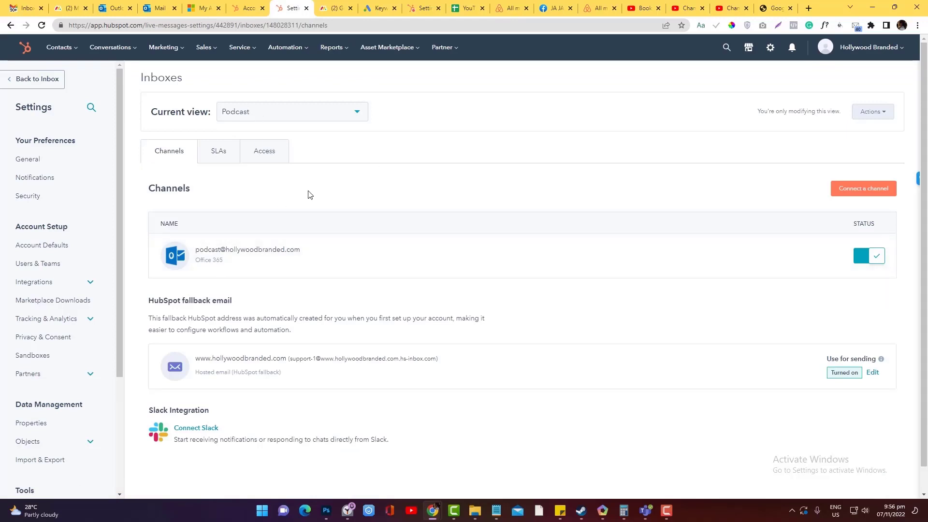
mouse_move(682, 267)
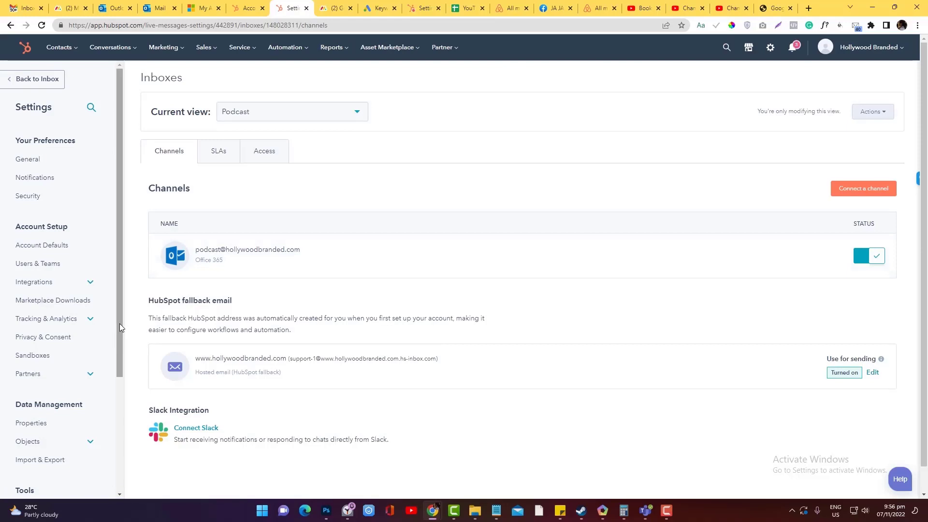
drag(120, 323, 115, 431)
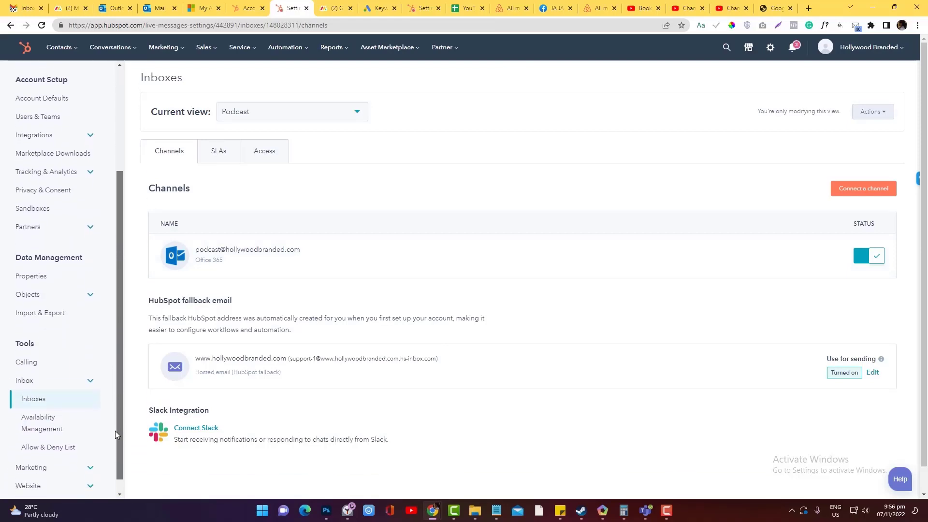
Move from Availability Management to the Allow & Deny List page: empty lists, all spam categories checked.
click(56, 418)
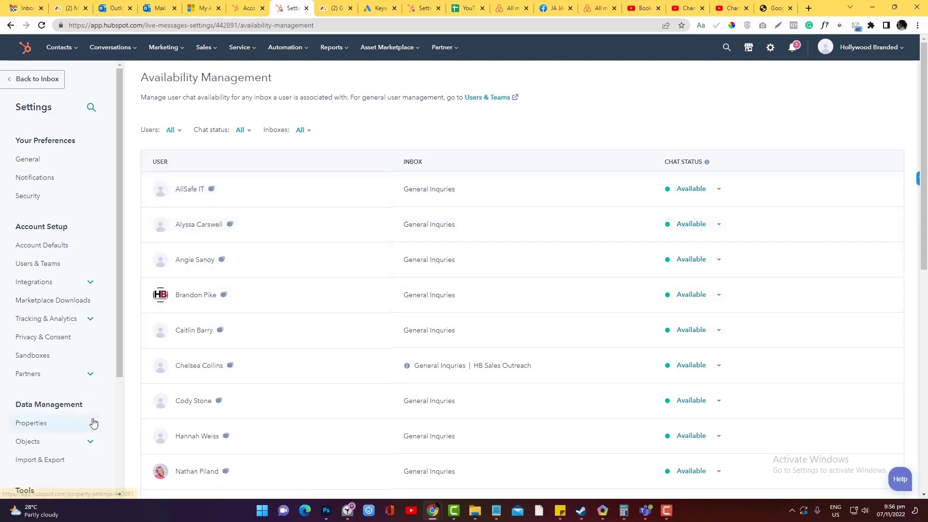
drag(125, 353, 130, 442)
click(44, 442)
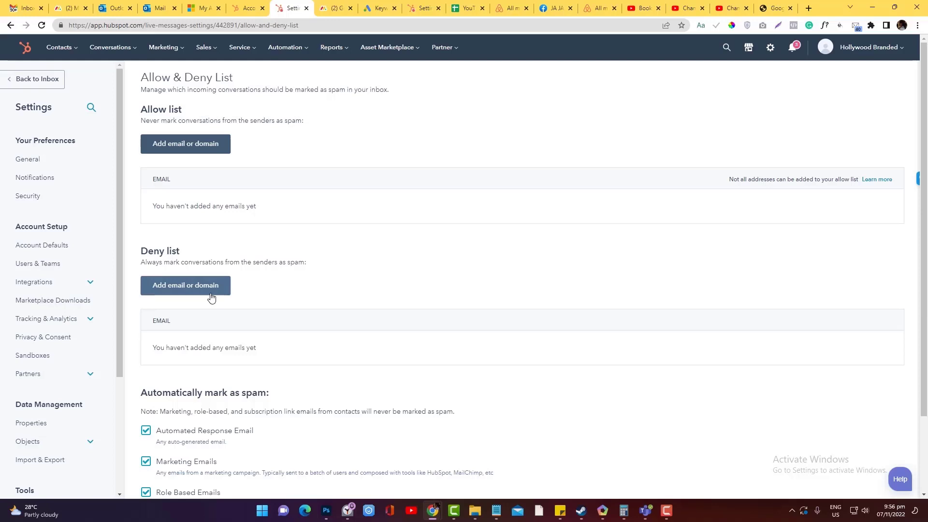
Bring the Outlook mail settings tab back to the front.
click(127, 8)
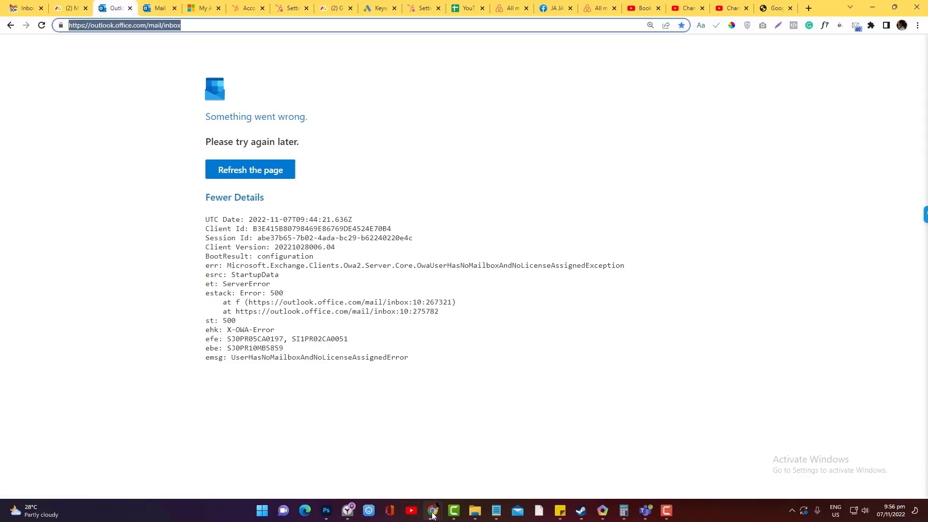
mouse_move(432, 511)
click(355, 469)
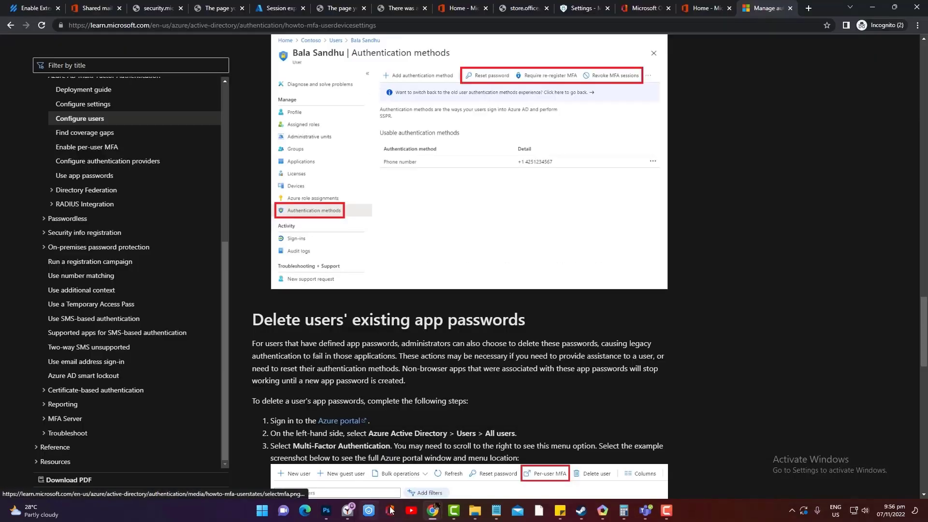
click(318, 481)
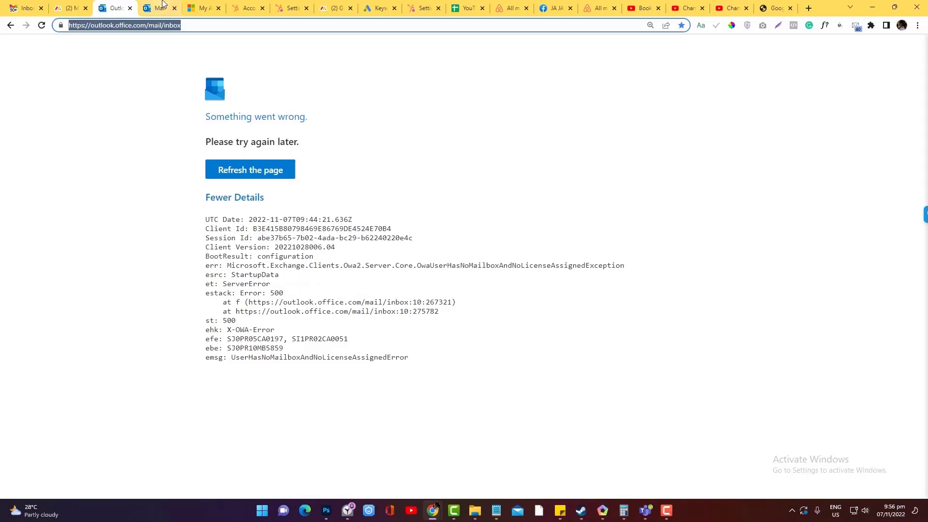
key(ctrl+Tab)
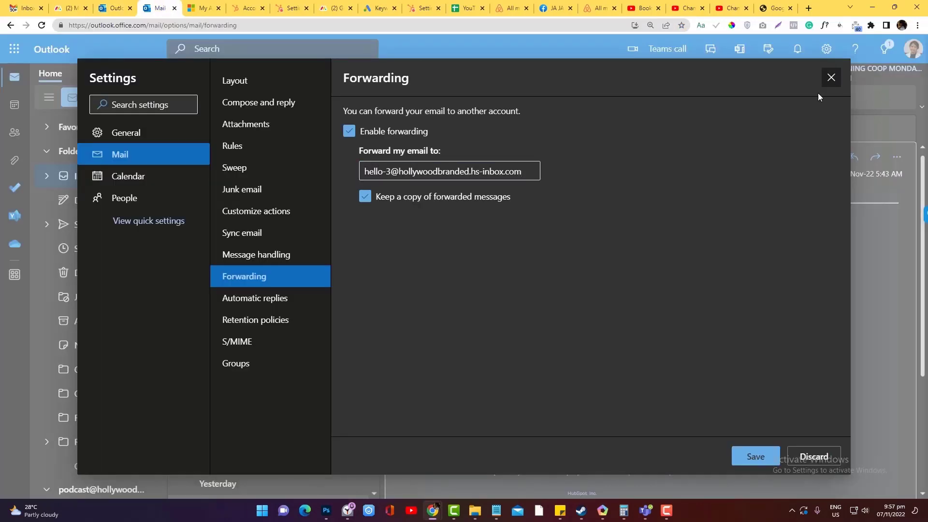
Close the Forwarding settings, discard unsaved changes, and scan the inbox's HubSpot notifications.
click(831, 77)
click(497, 340)
click(832, 77)
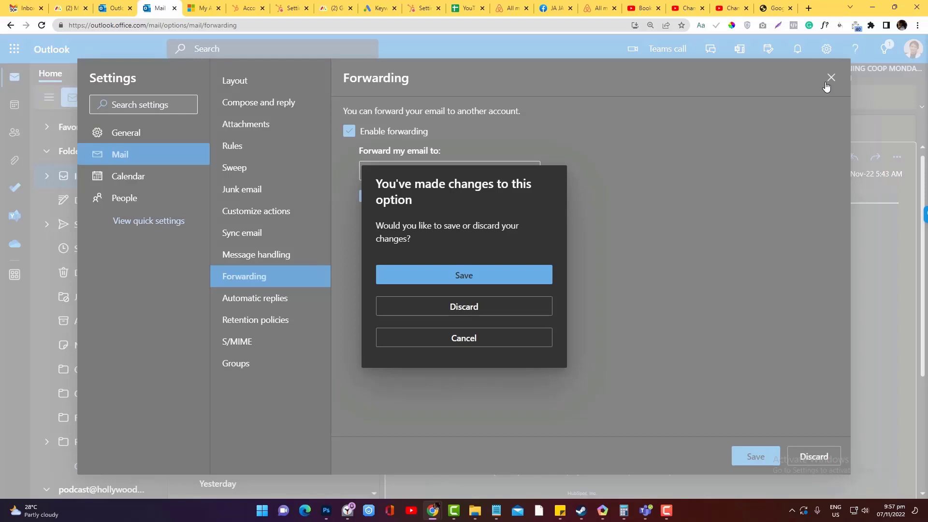
click(491, 310)
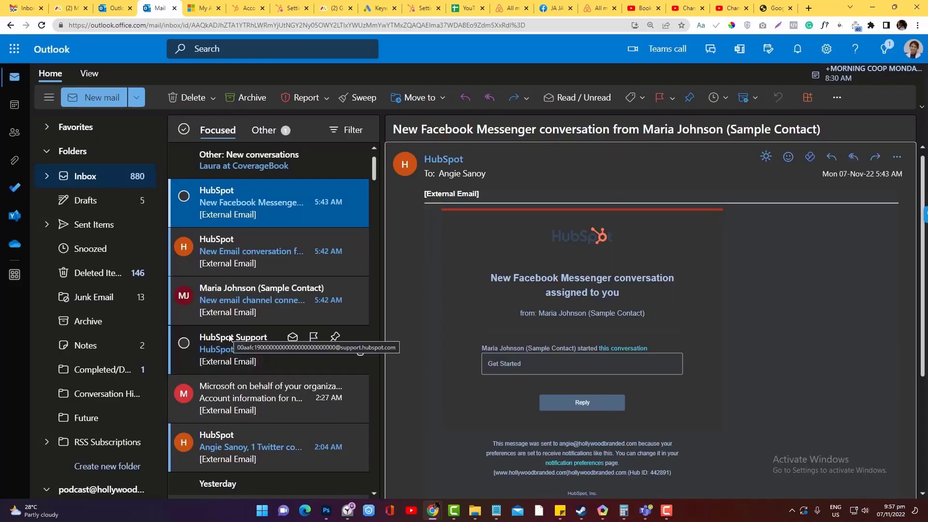
scroll(230, 338, down, 5)
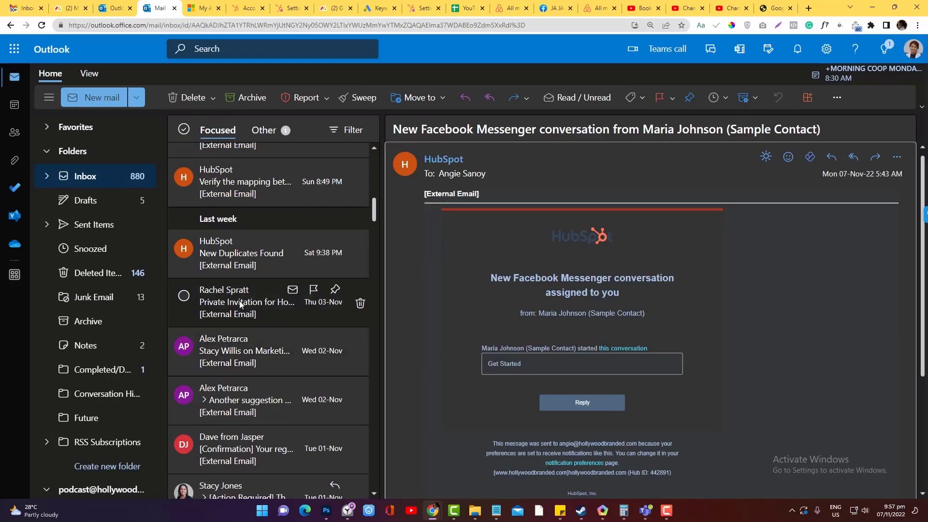
scroll(110, 426, down, 5)
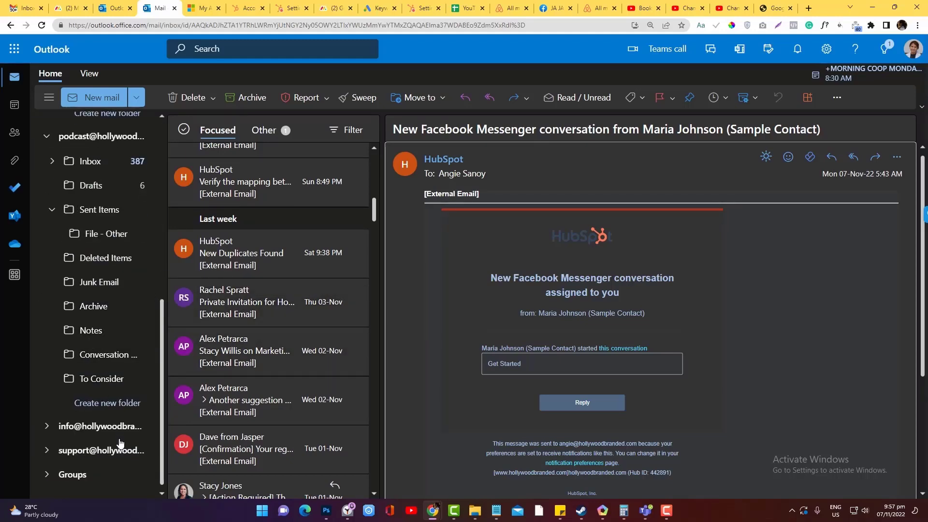
scroll(104, 382, up, 5)
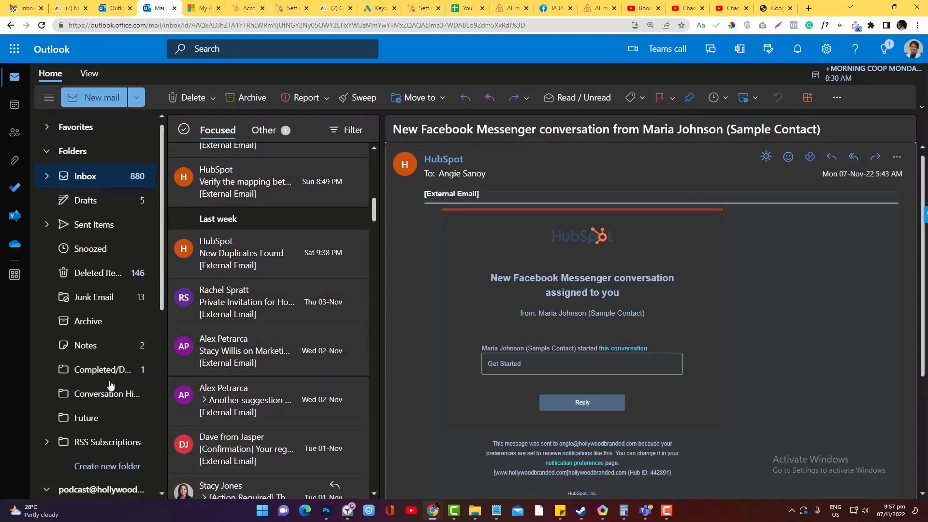
Return to HubSpot's Allow & Deny List page, opening and dismissing the Allow list form.
mouse_move(433, 510)
click(571, 454)
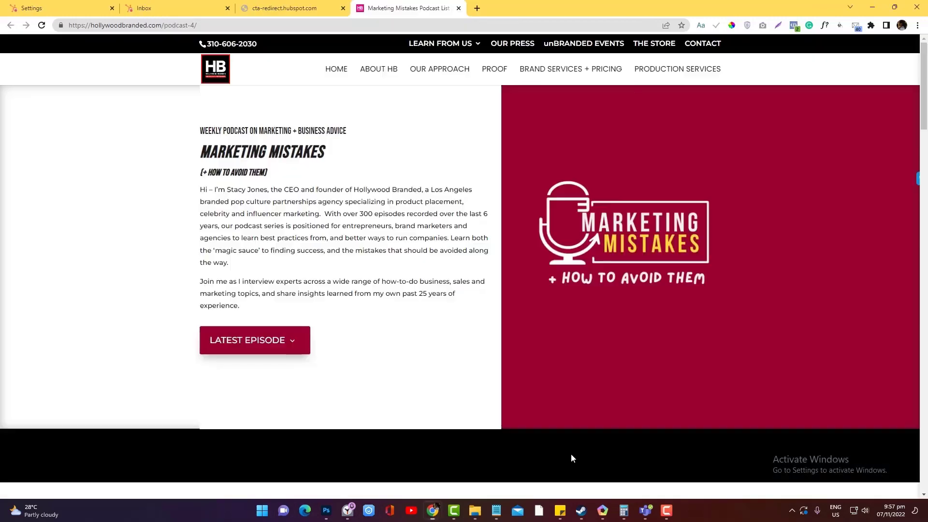
click(198, 10)
click(266, 8)
click(72, 8)
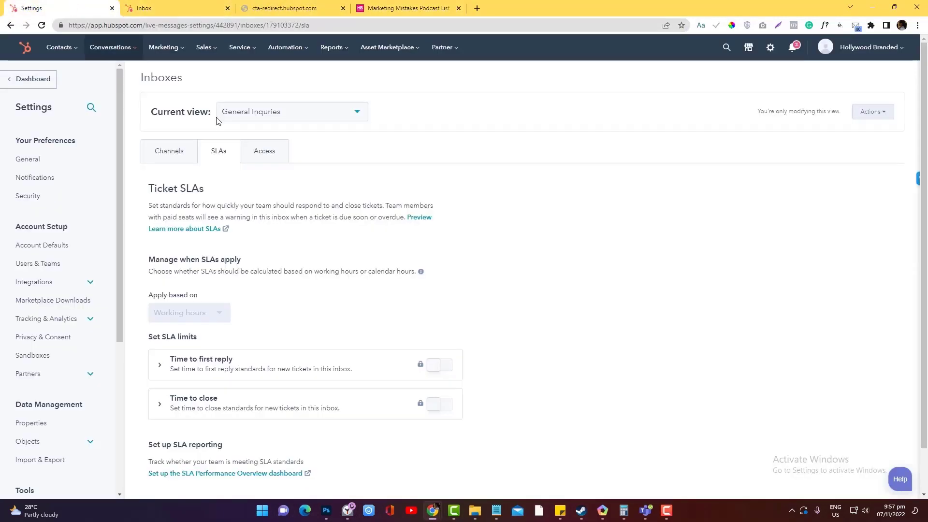
scroll(265, 256, down, 1)
scroll(79, 399, down, 5)
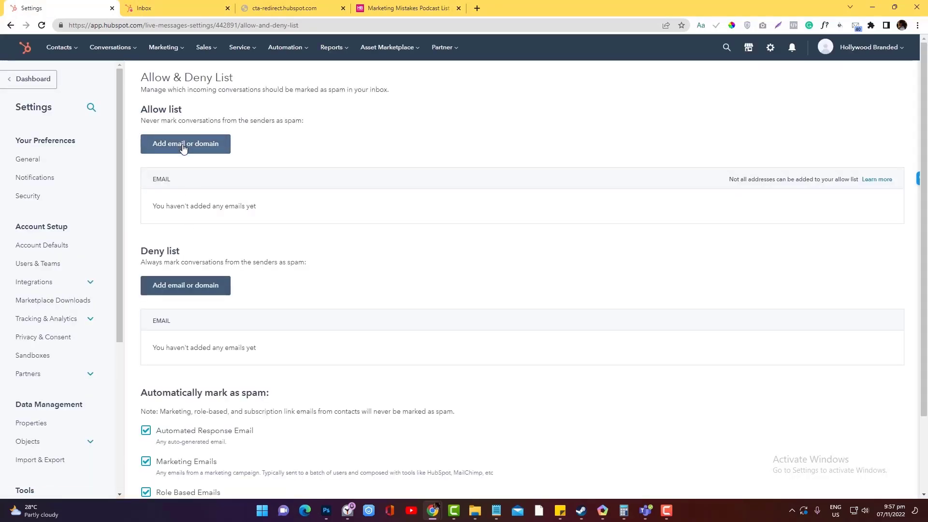
click(183, 145)
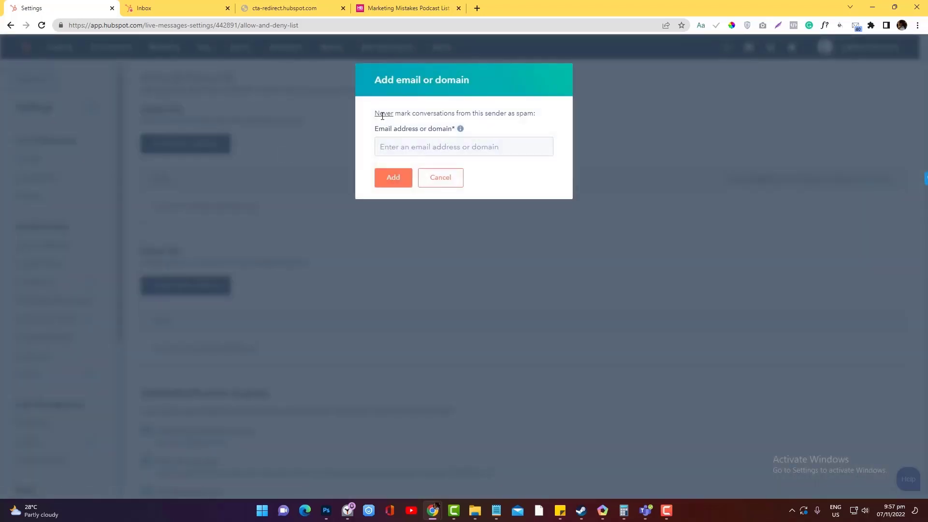
key(Escape)
click(197, 292)
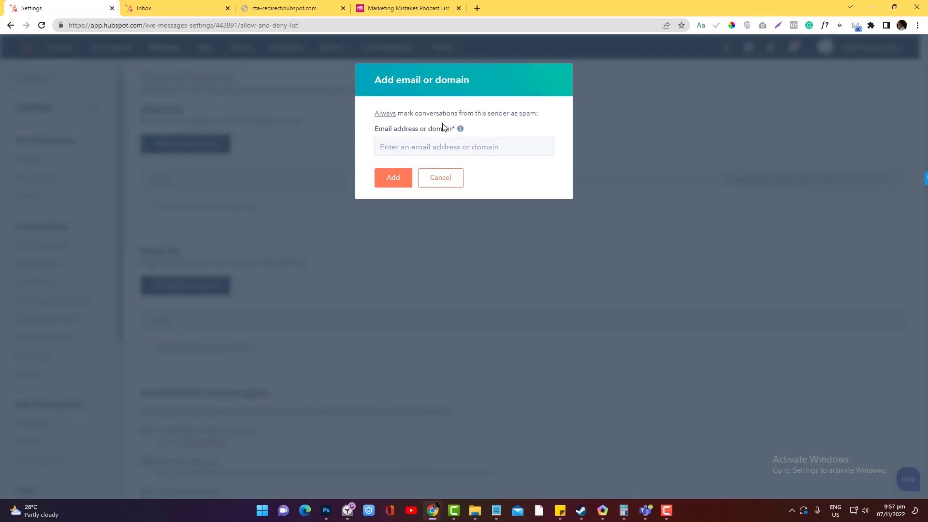
mouse_move(463, 133)
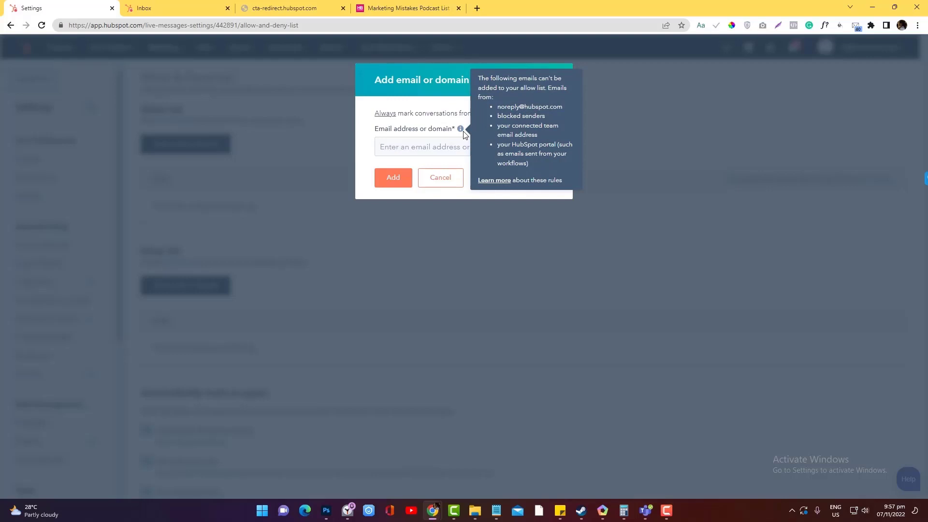
drag(548, 110, 563, 108)
right_click(552, 107)
click(563, 116)
click(449, 147)
key(ctrl+v)
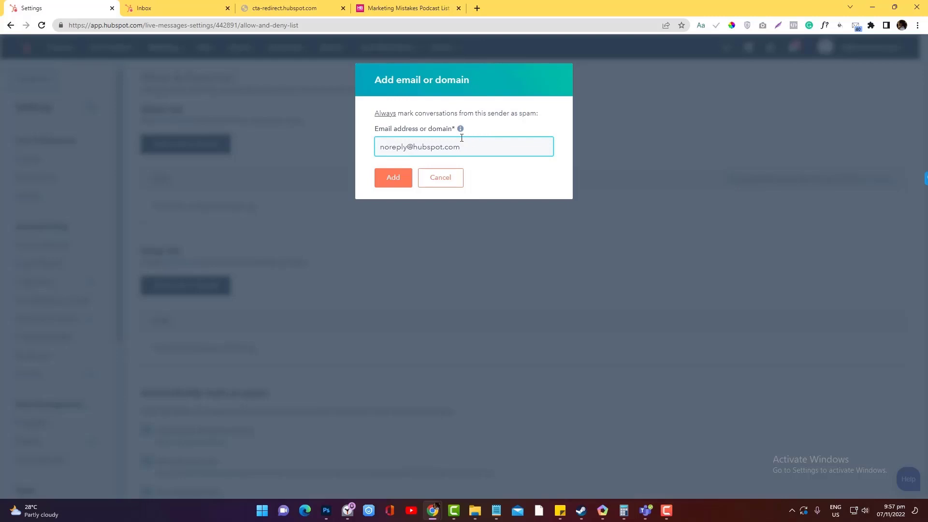
click(394, 184)
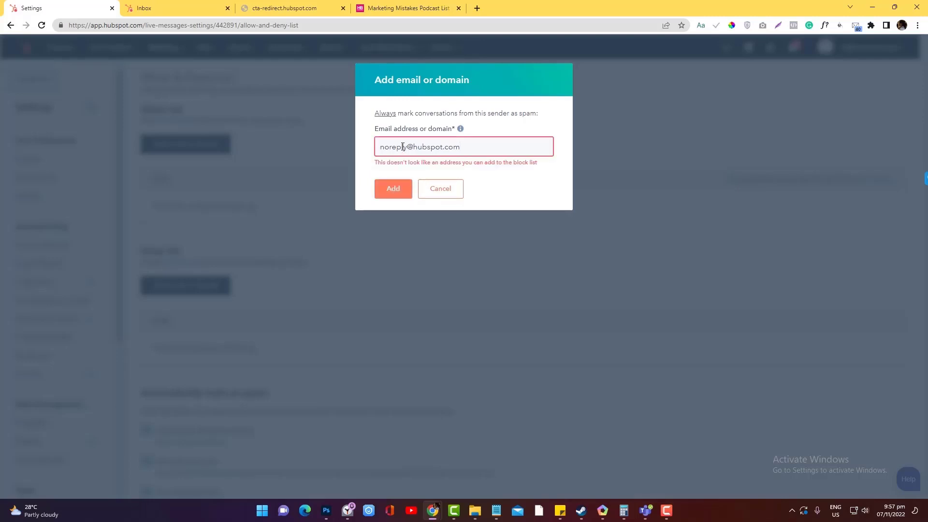
Retry the Deny list entry as the pattern noreply*, then cancel after it is rejected.
click(382, 150)
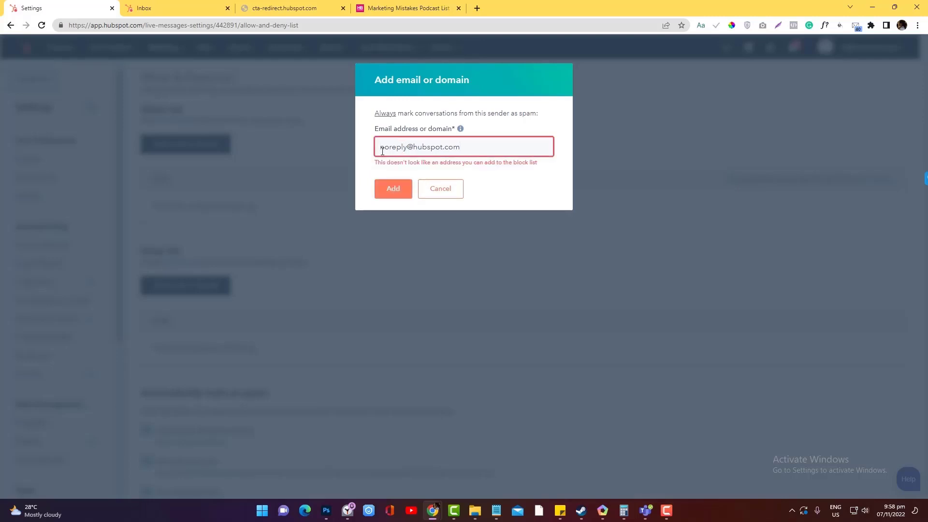
click(410, 150)
key(shift+End)
text(#)
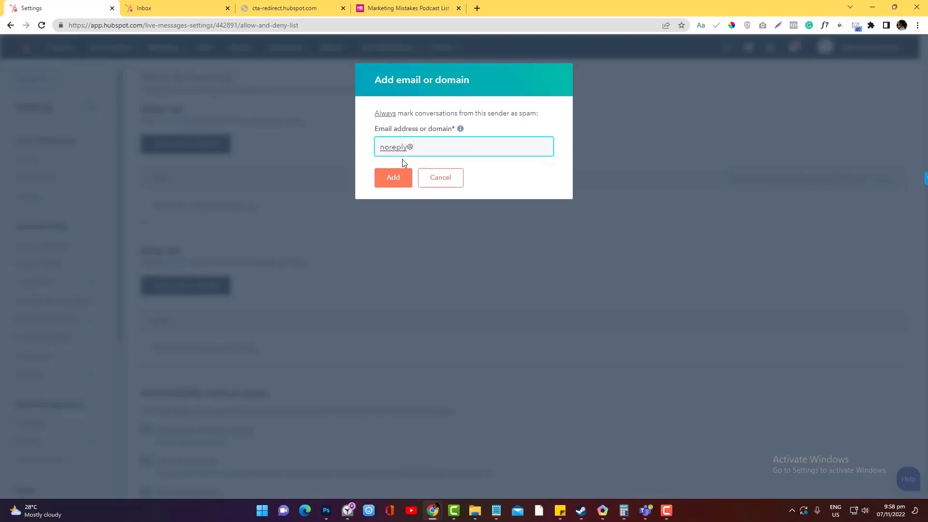
double_click(412, 148)
key(BackSpace)
click(393, 186)
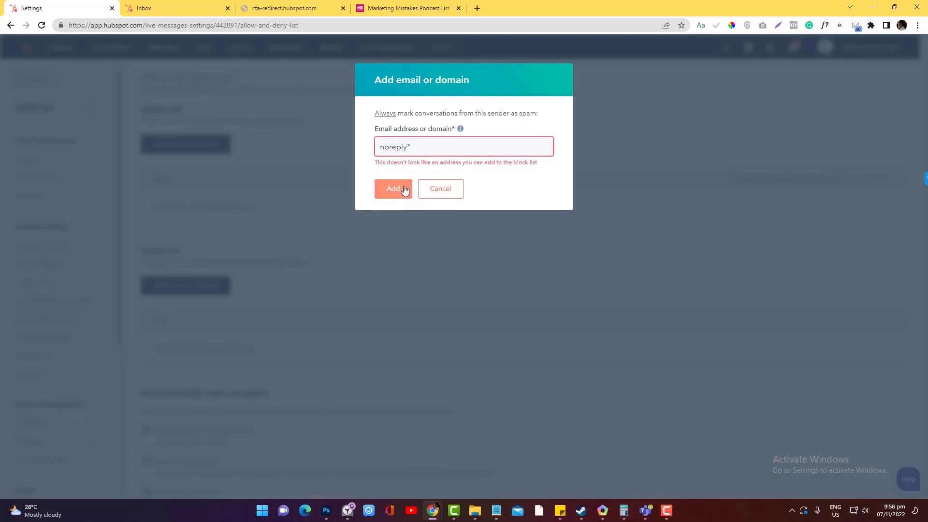
click(449, 196)
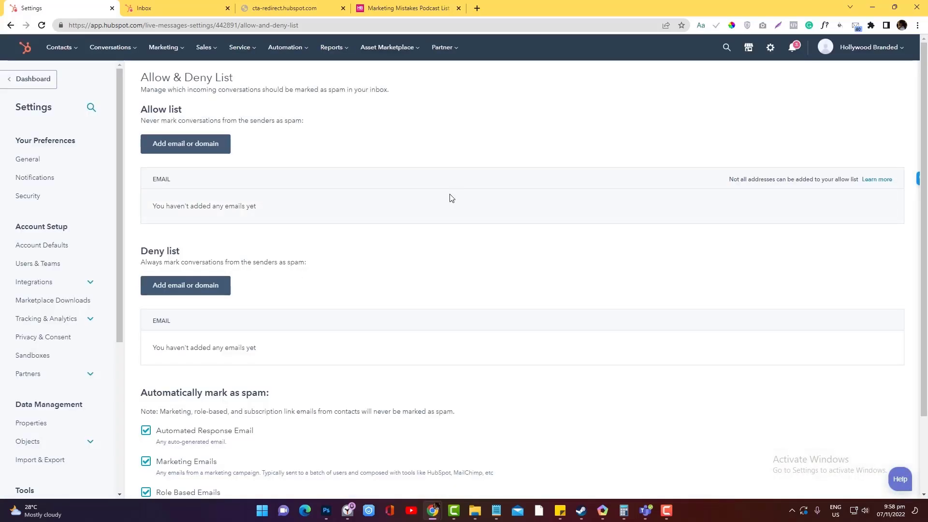
scroll(439, 261, down, 2)
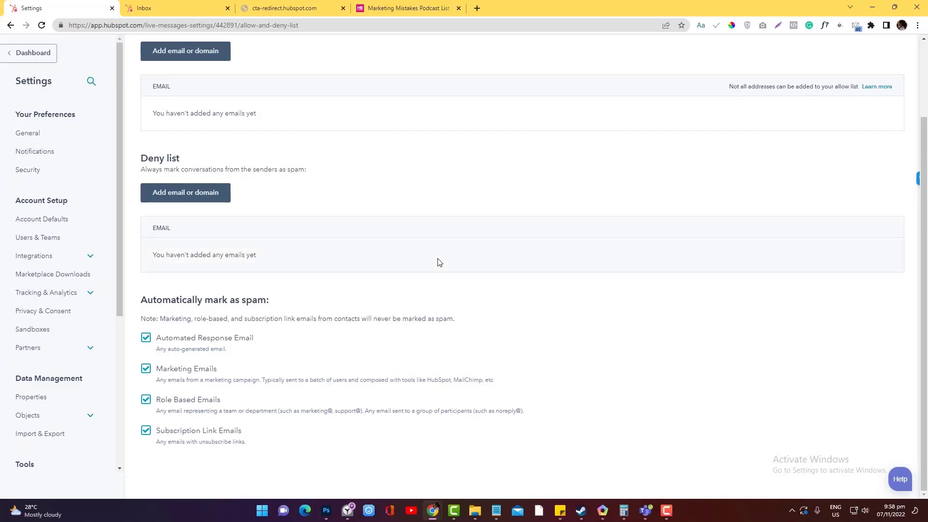
scroll(439, 262, up, 2)
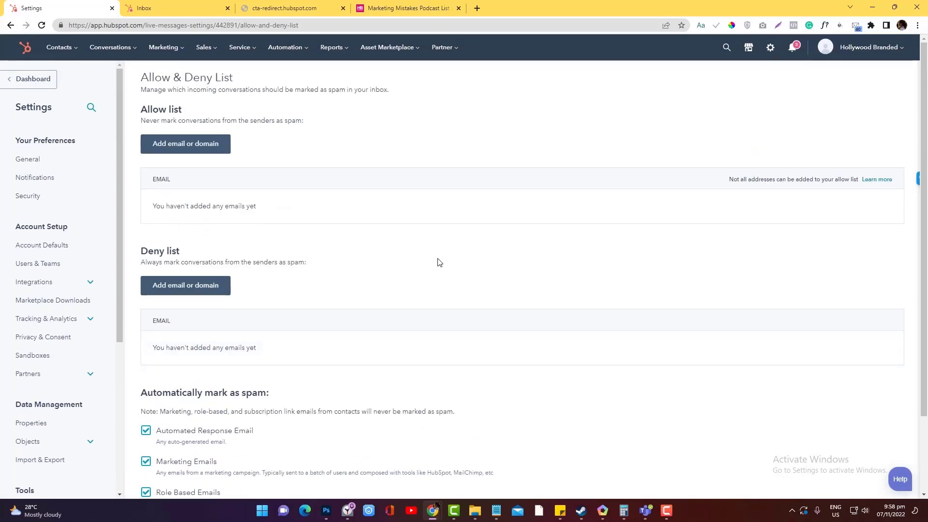